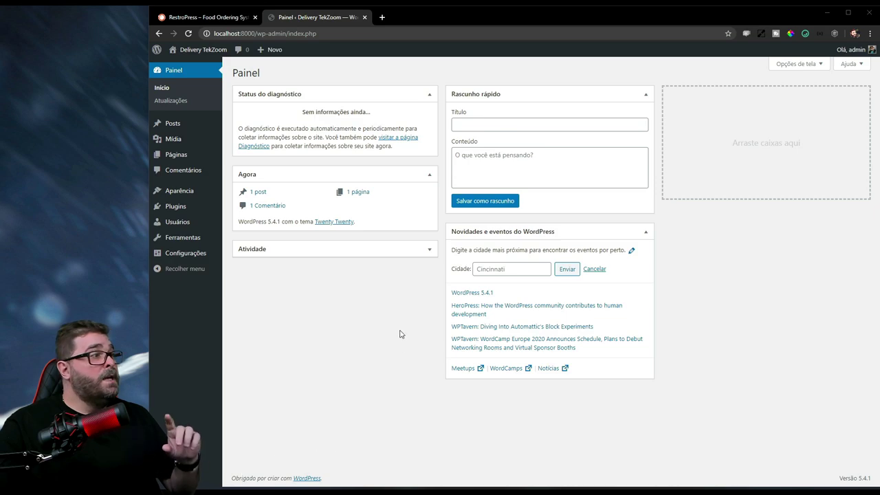
Review the RestroPress website's introduction and its "Why choose RestroPress?" feature overview.
click(194, 19)
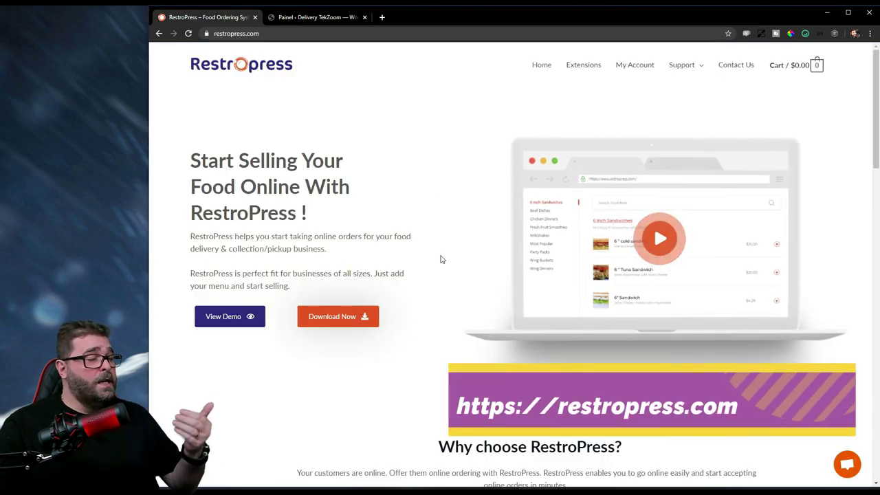
scroll(440, 257, down, 3)
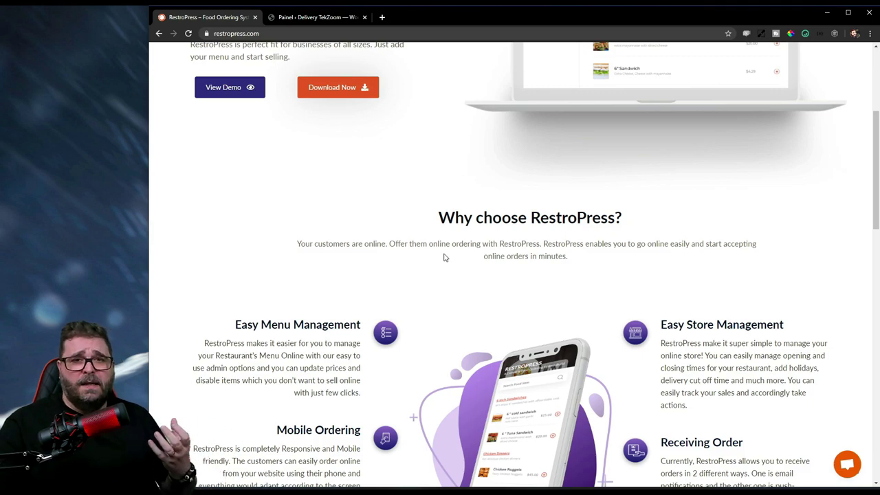
scroll(408, 242, down, 2)
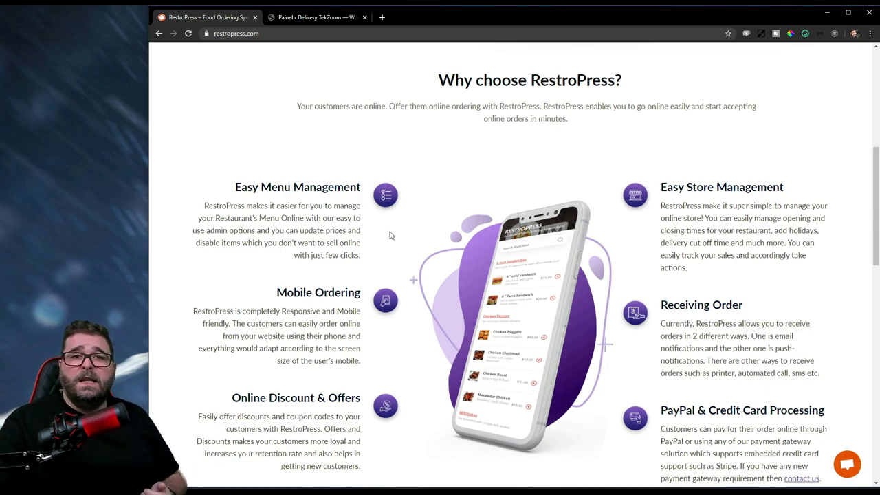
Switch to the WordPress admin, set the permalink structure to "Nome do post" and save the change.
click(311, 17)
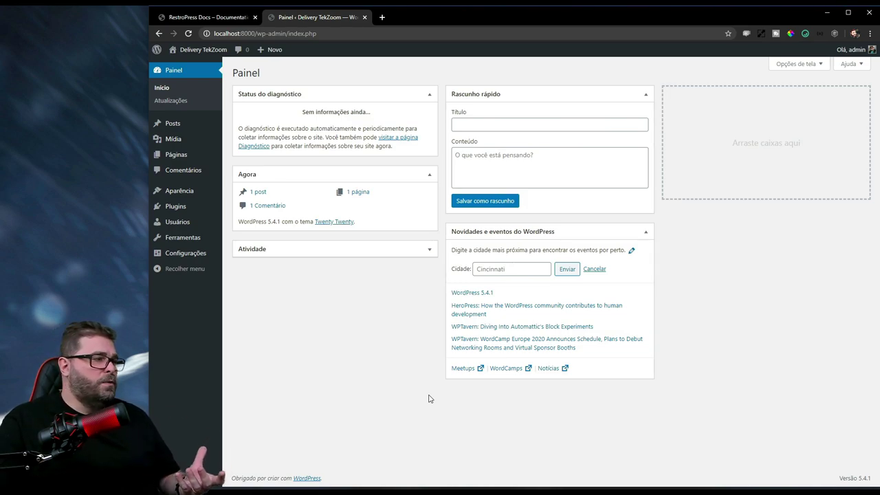
mouse_move(199, 255)
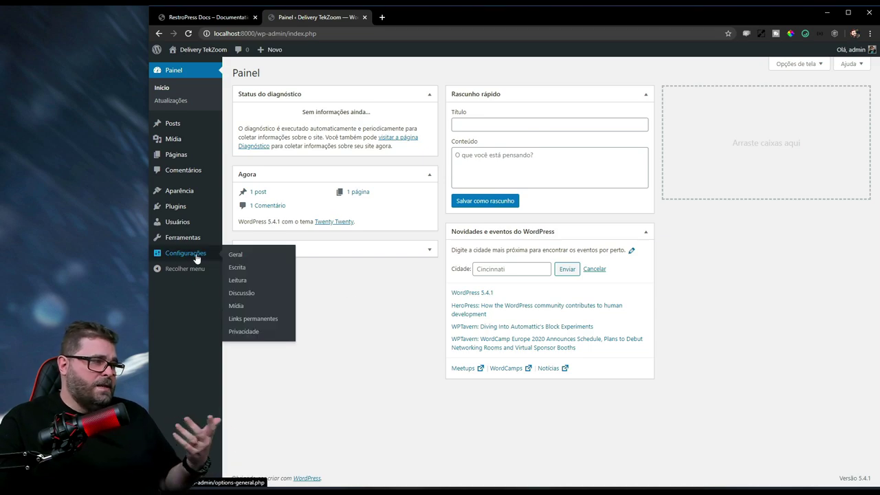
click(267, 321)
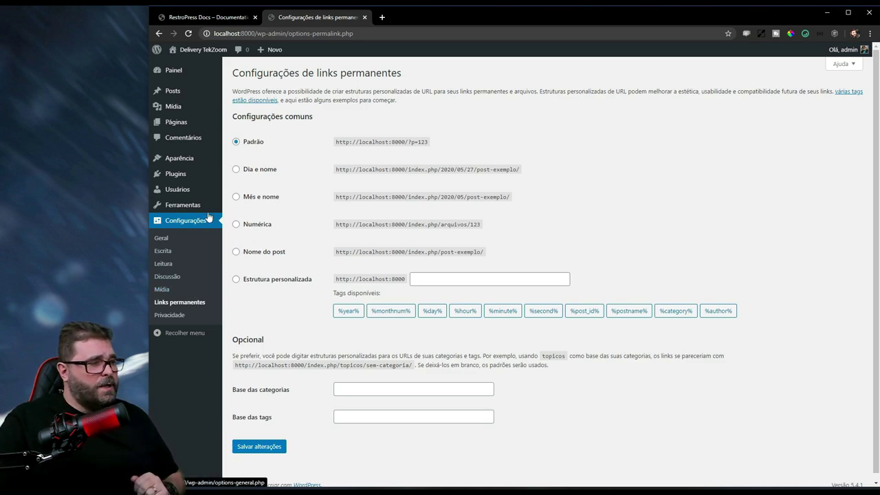
click(248, 257)
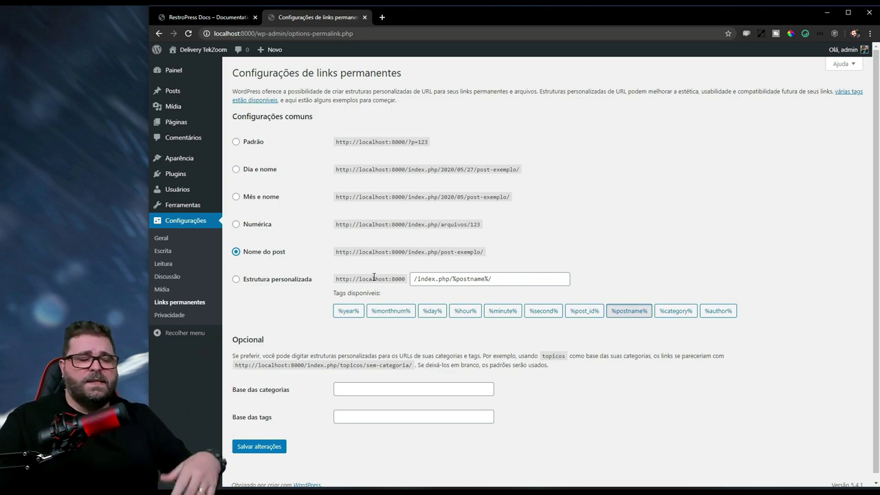
click(271, 446)
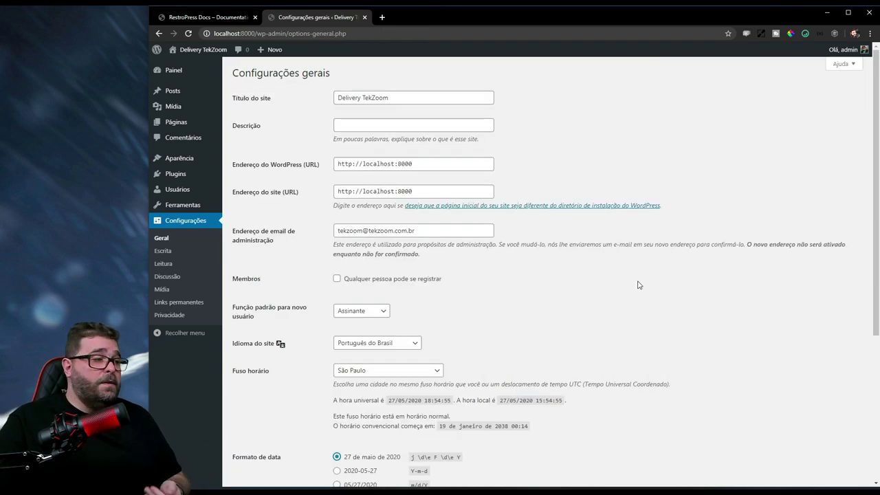
In the general settings, choose the d/m/Y date format, set the week to start on domingo, and save.
scroll(637, 284, down, 3)
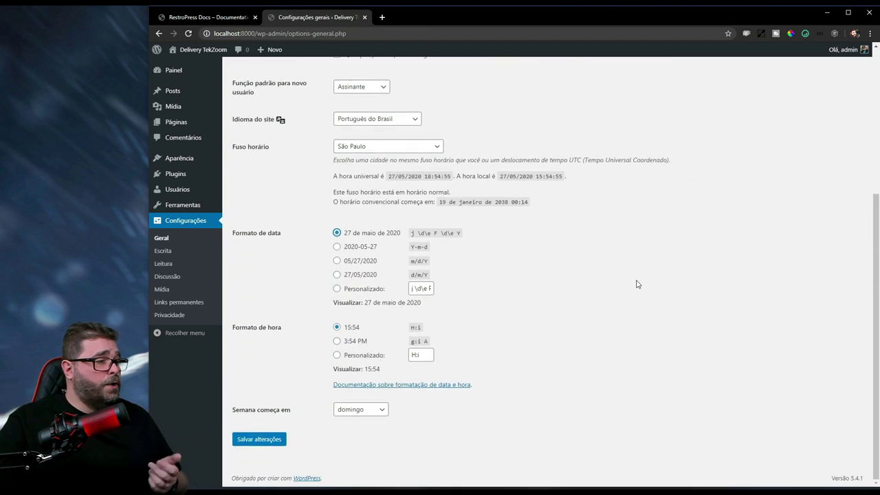
click(357, 276)
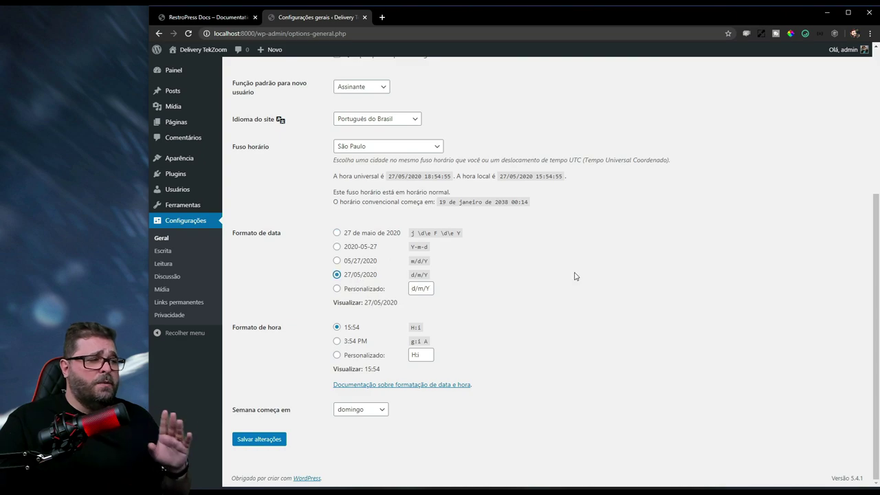
click(363, 409)
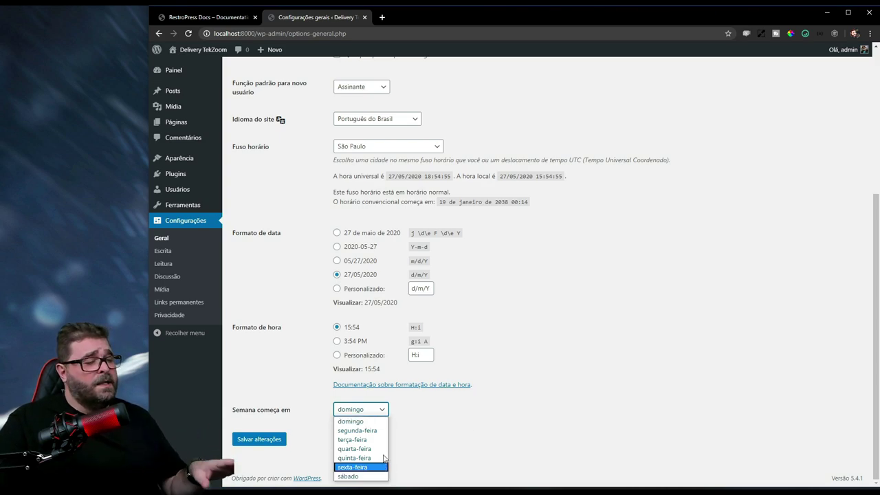
click(371, 421)
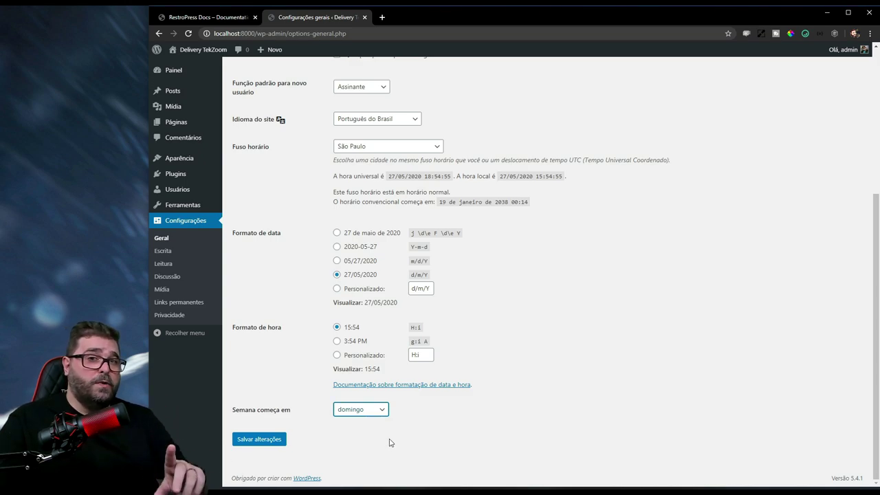
click(268, 442)
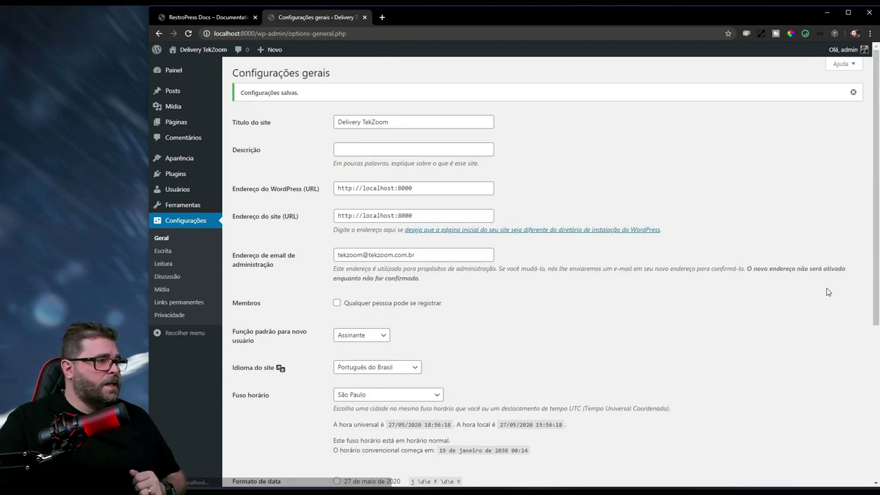
Review the site's writing and reading settings.
click(191, 252)
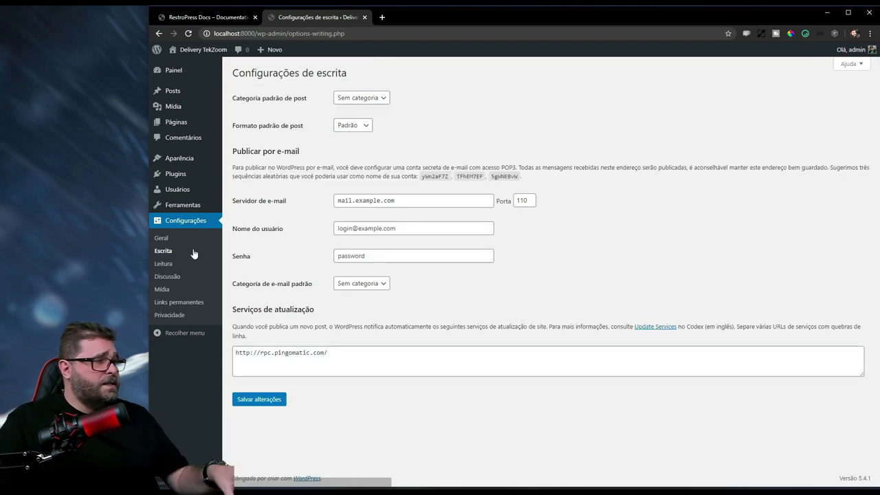
click(175, 266)
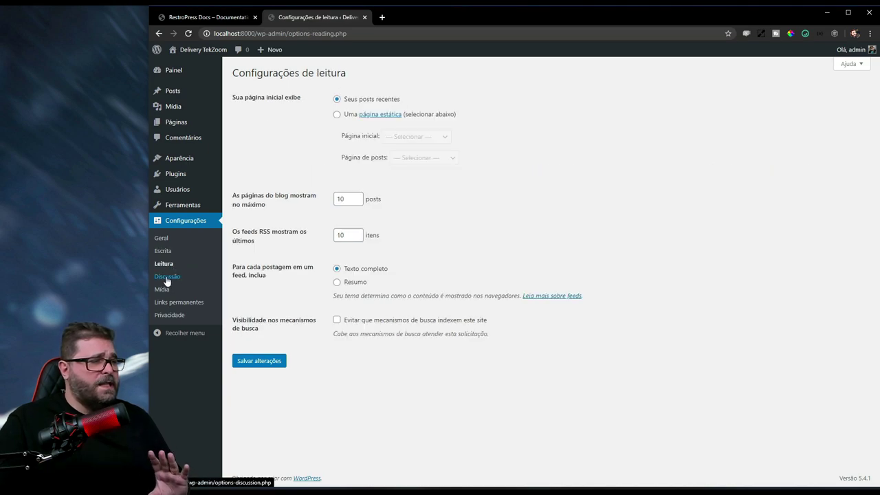
key(alt+Left)
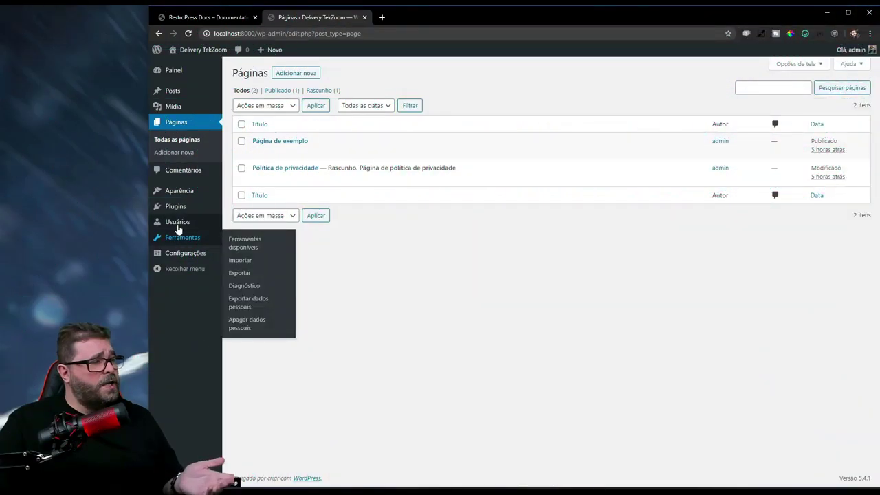
Search the plugin directory for "restropress", then install and activate "RestroPress – Online Food Ordering System".
click(241, 224)
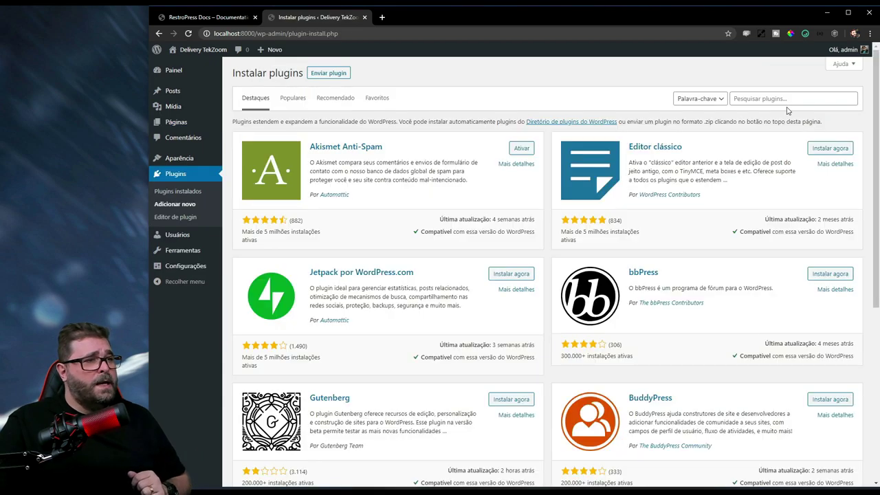
click(761, 98)
text(restropre)
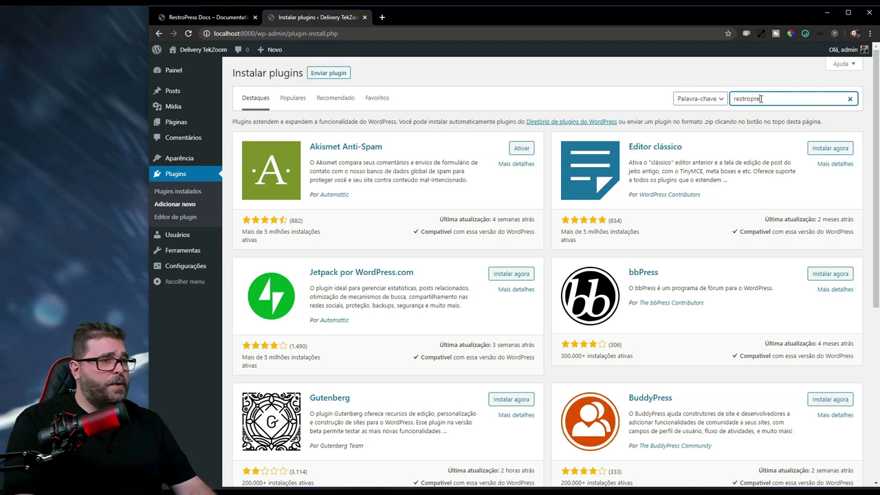
text(ss)
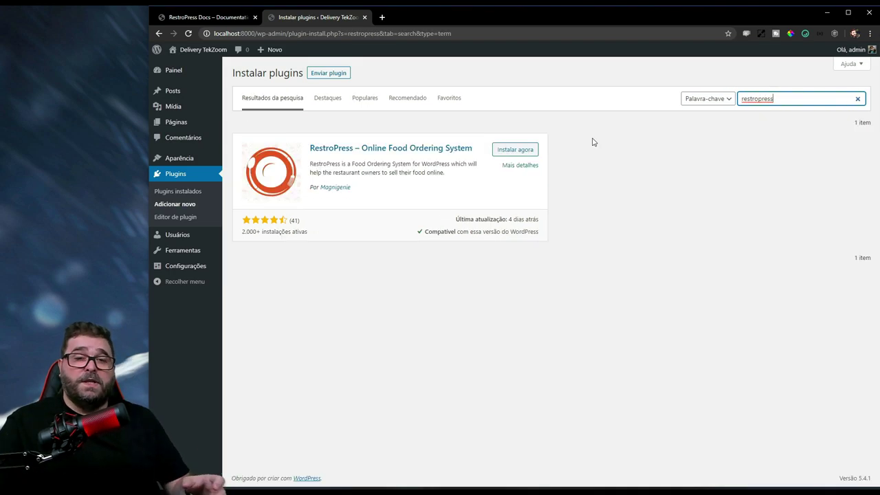
click(512, 149)
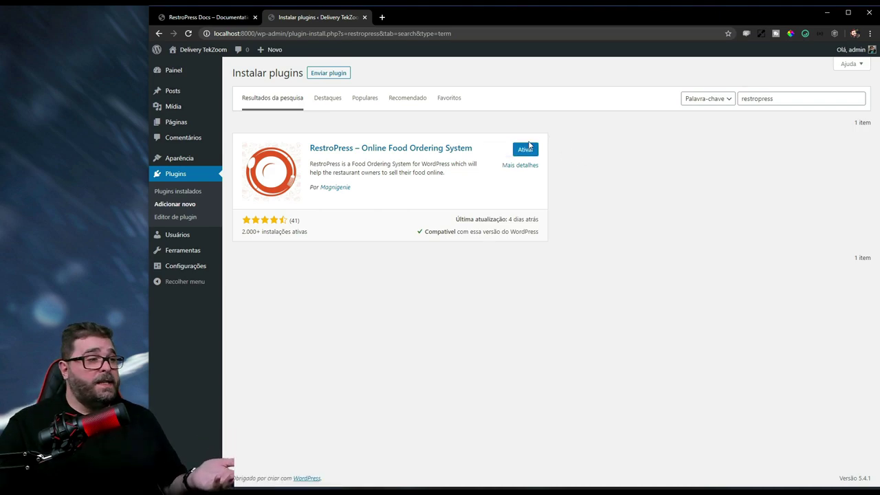
click(526, 149)
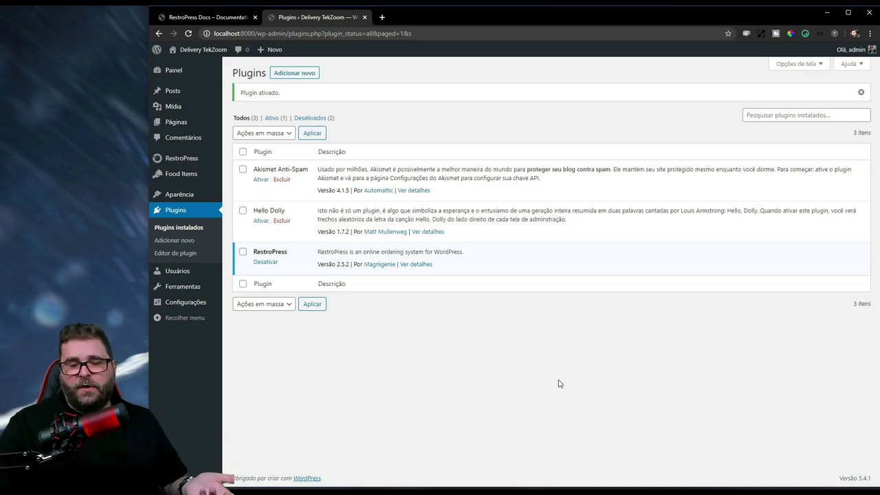
Open the RestroPress orders list and examine its payment gateway filter options.
mouse_move(172, 162)
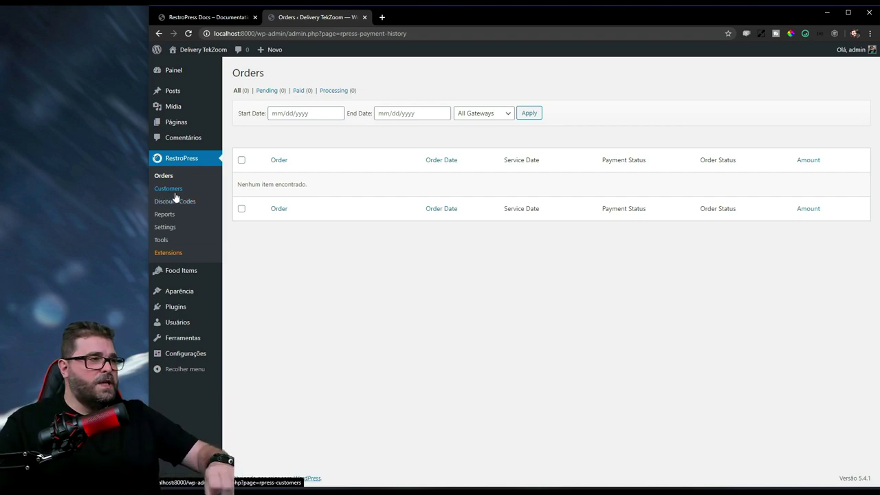
click(496, 118)
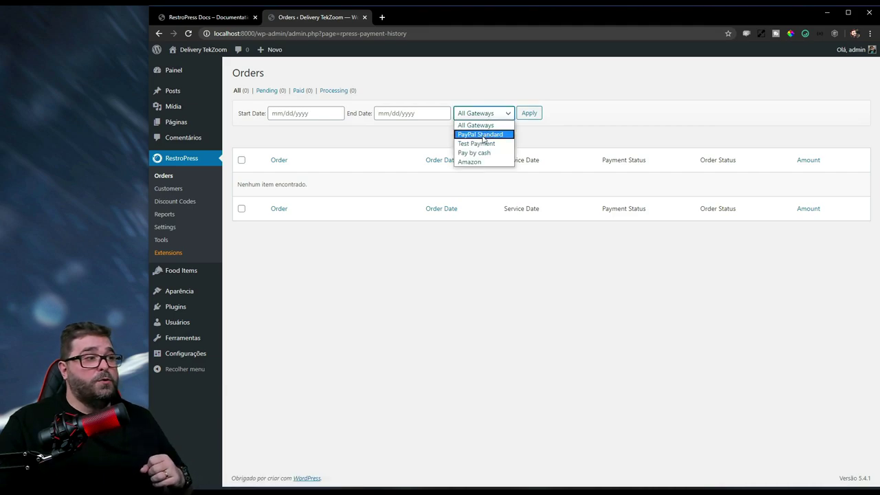
click(554, 406)
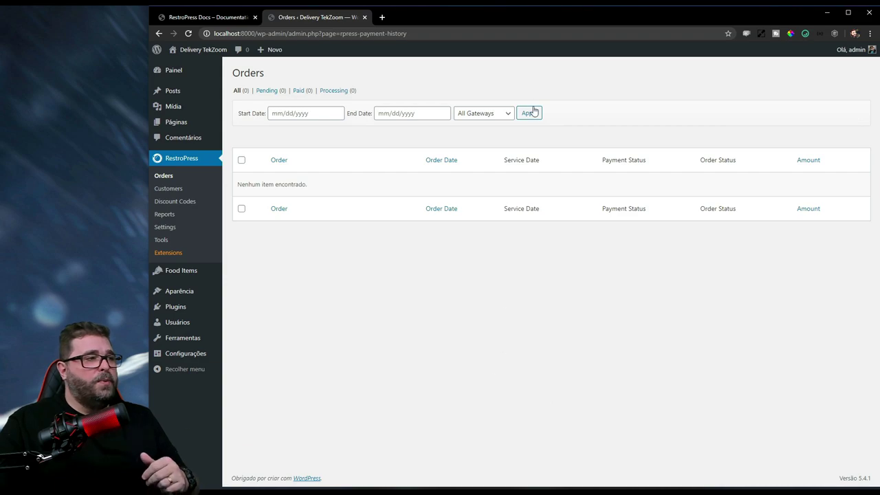
click(481, 112)
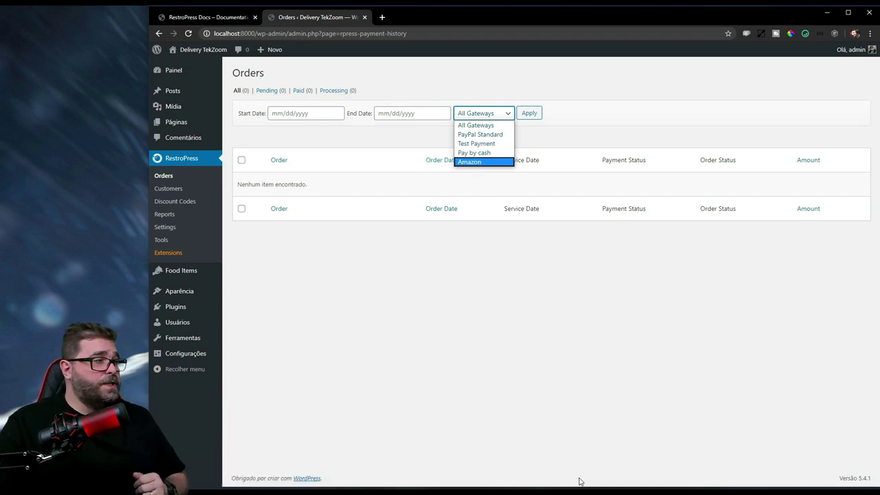
View the RestroPress customers and discount codes pages, including the form for adding a discount.
click(178, 189)
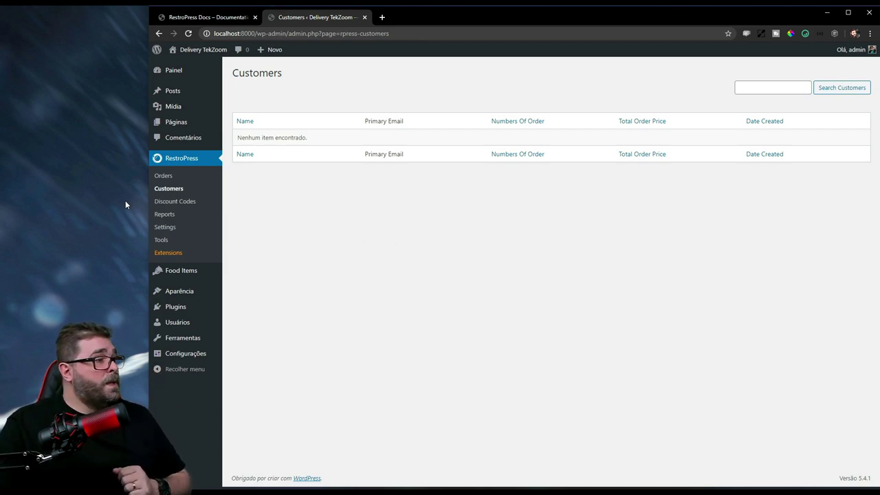
click(165, 201)
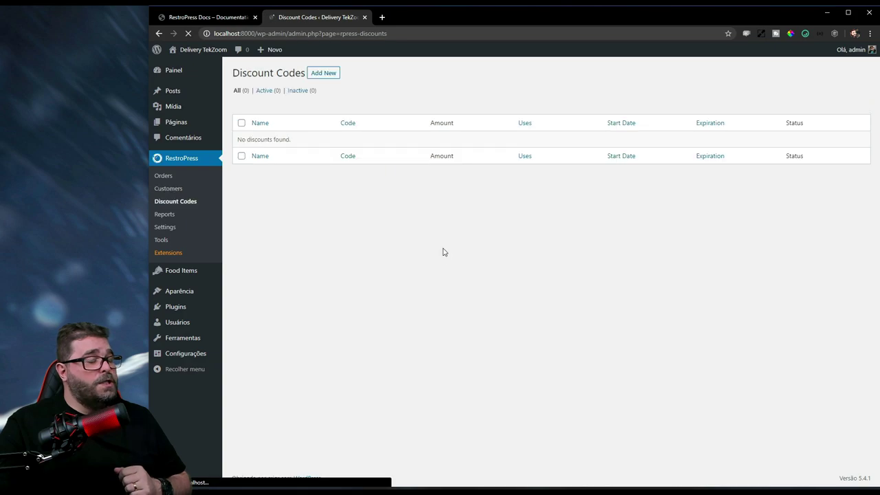
click(325, 73)
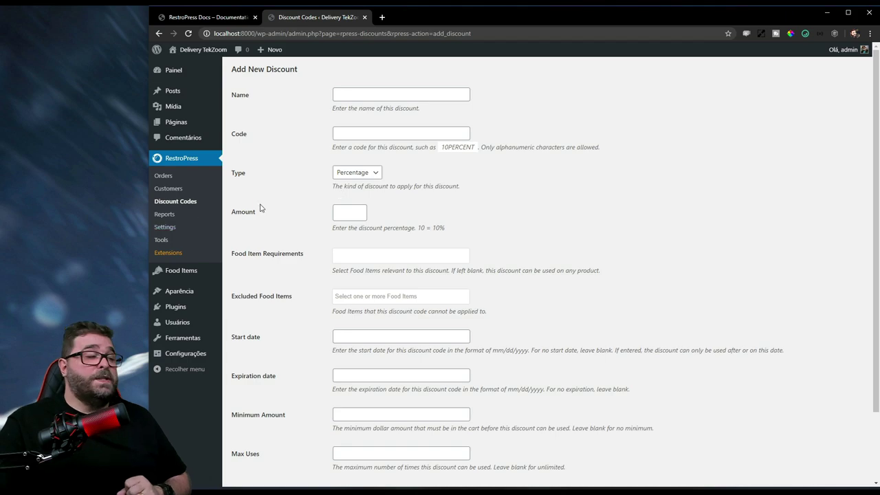
Examine the RestroPress earnings report, the available report types and the CSV export options.
click(168, 215)
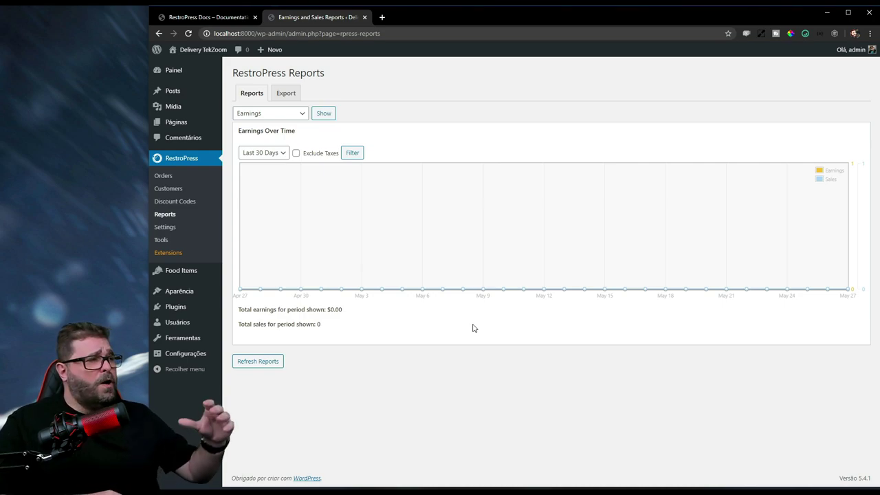
click(274, 114)
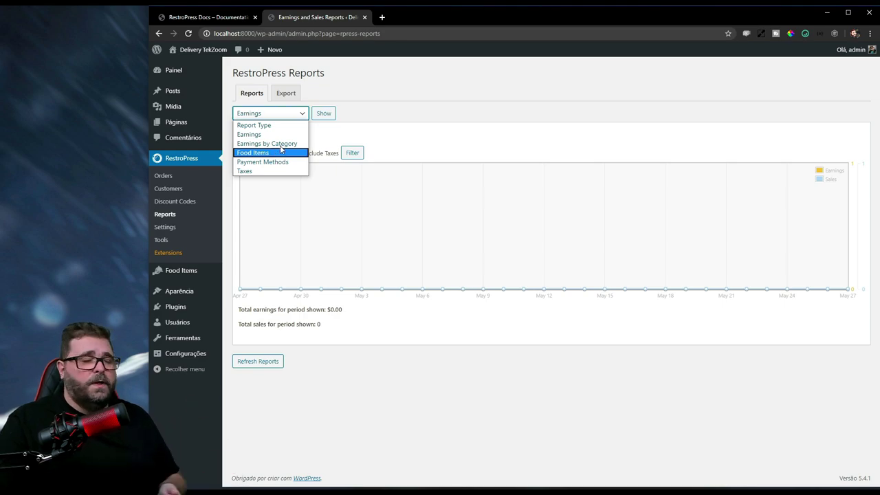
click(286, 93)
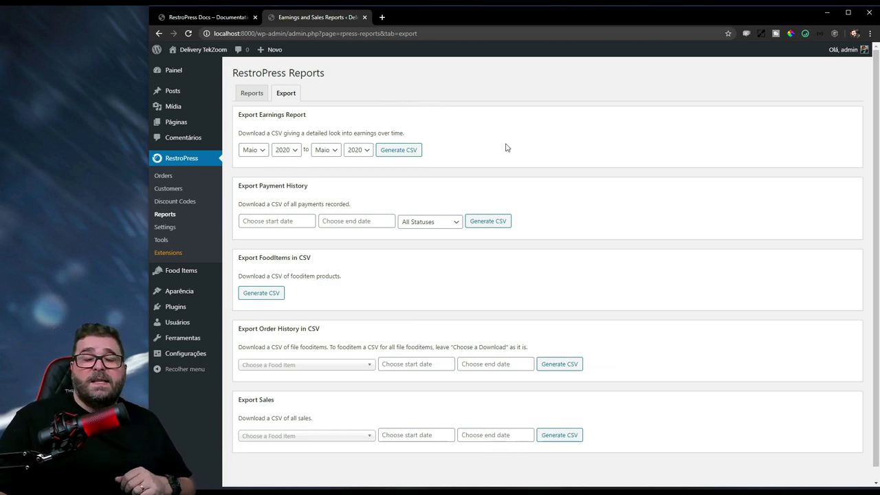
View the RestroPress general settings and tools, and examine the system information.
click(165, 227)
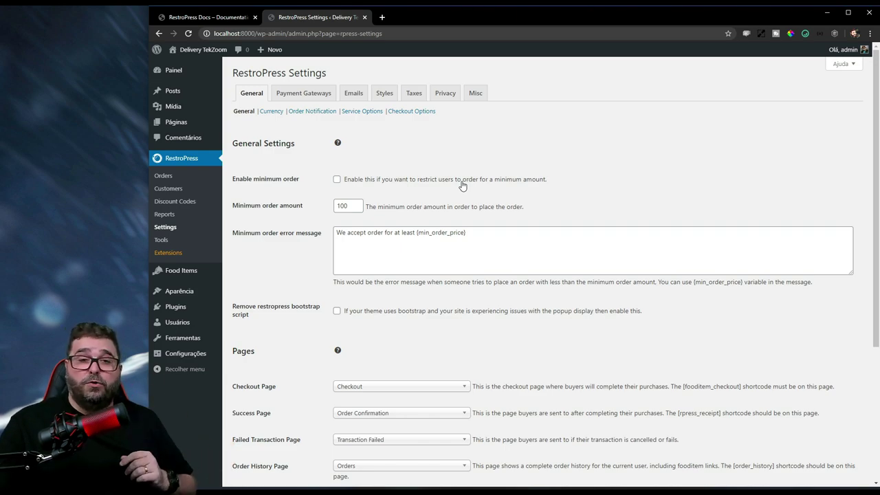
click(163, 241)
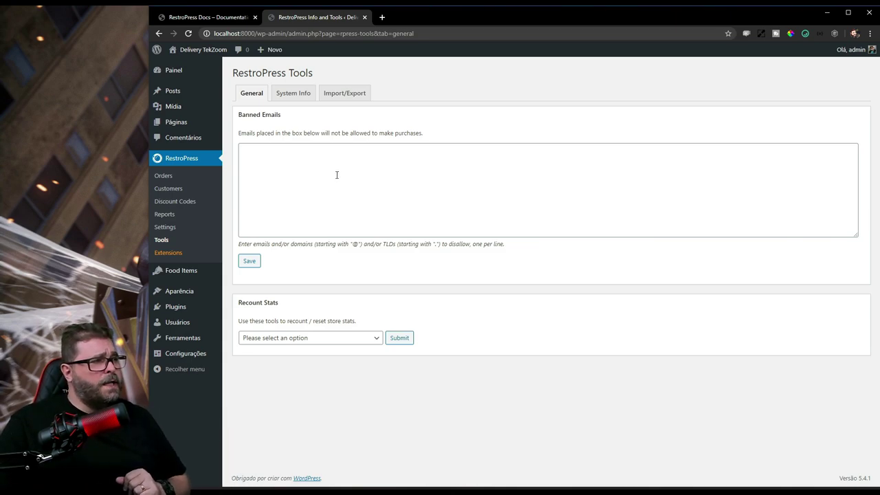
click(300, 92)
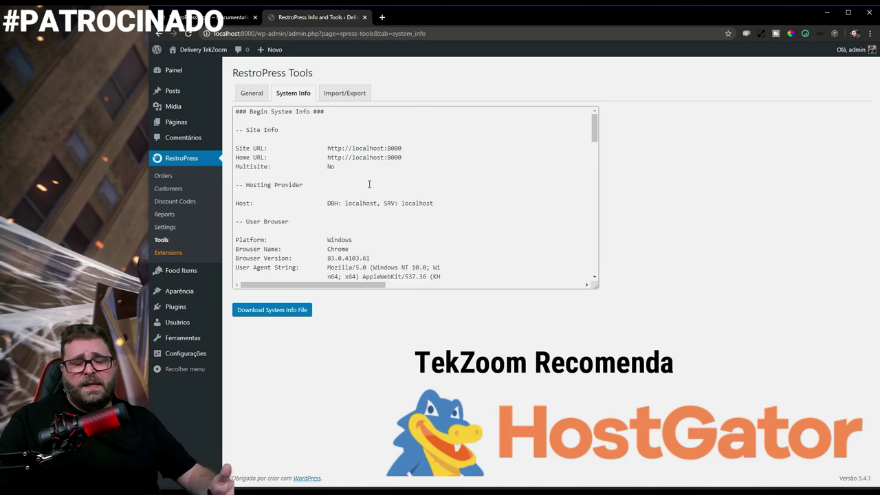
scroll(374, 206, down, 1)
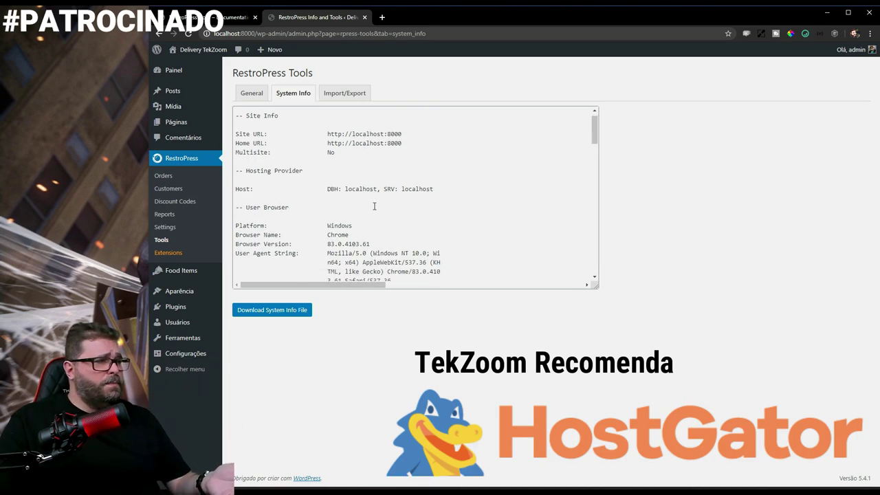
Examine the RestroPress system information and view the import and export tools for payment history and settings.
scroll(374, 206, down, 4)
scroll(376, 207, up, 6)
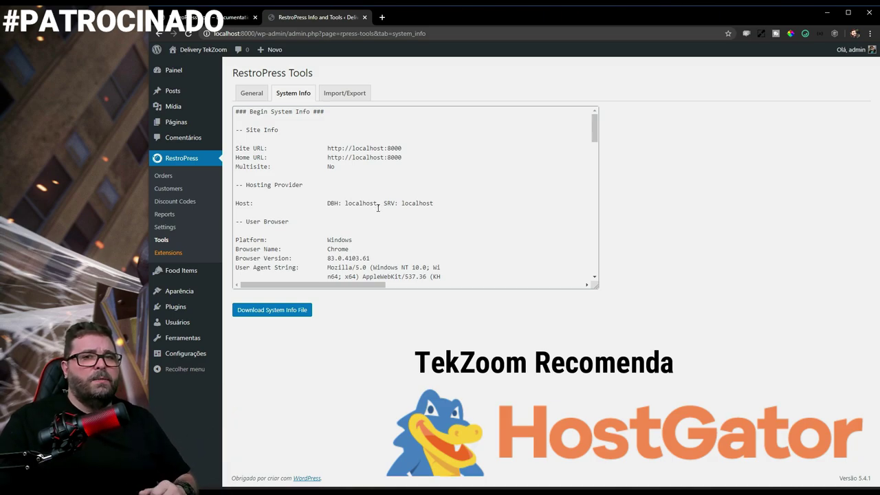
click(348, 96)
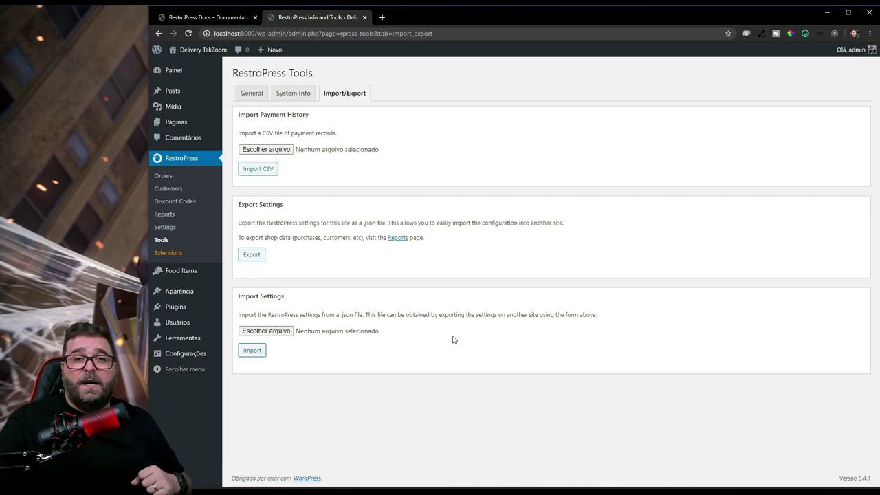
Open the RestroPress extensions page and browse the available premium add-ons.
click(170, 254)
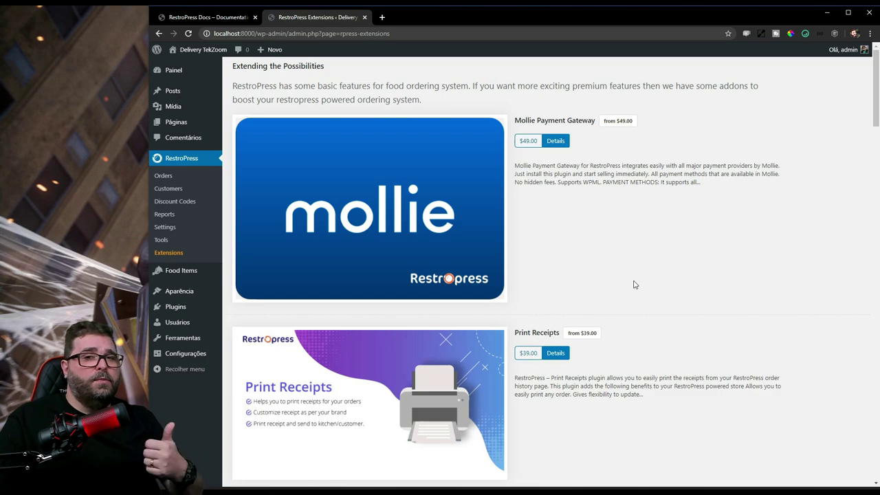
scroll(634, 284, down, 3)
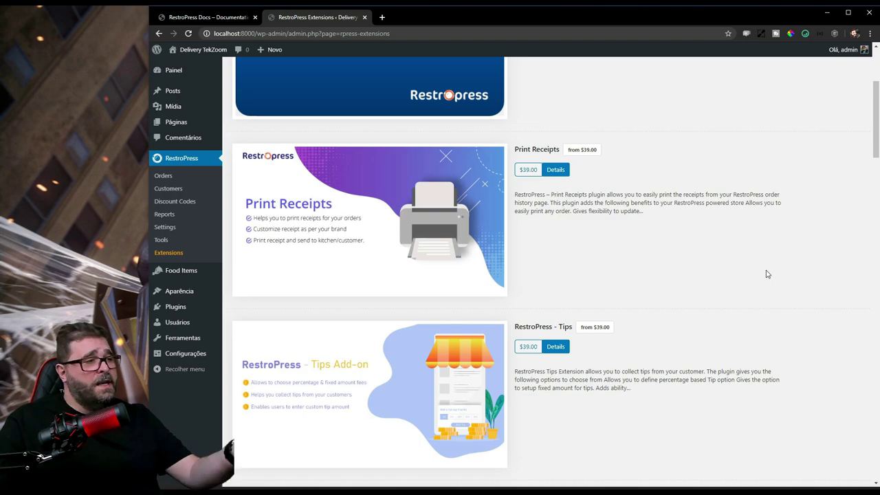
scroll(767, 274, down, 10)
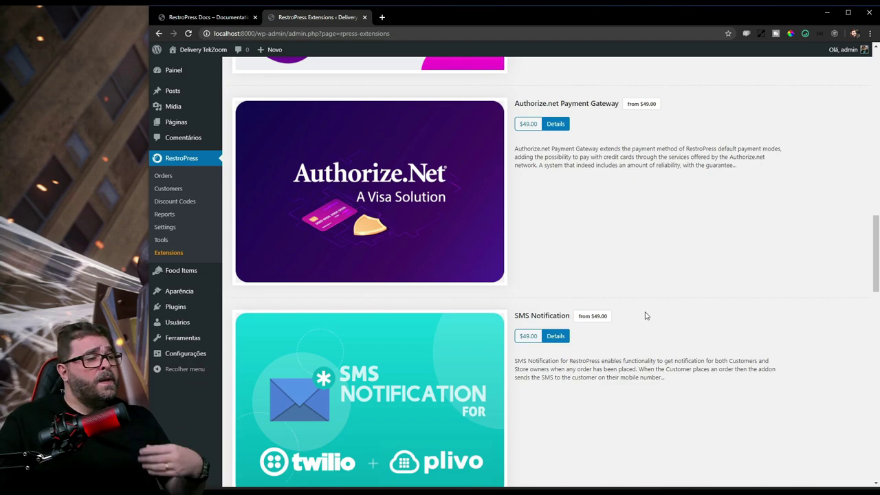
scroll(644, 316, down, 2)
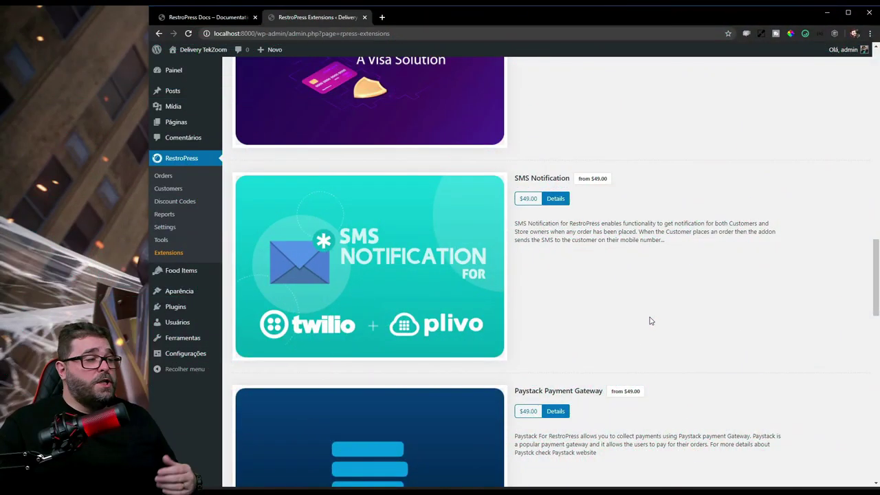
View the Food Items list, the new item form, and the category, addon and tag pages.
click(190, 275)
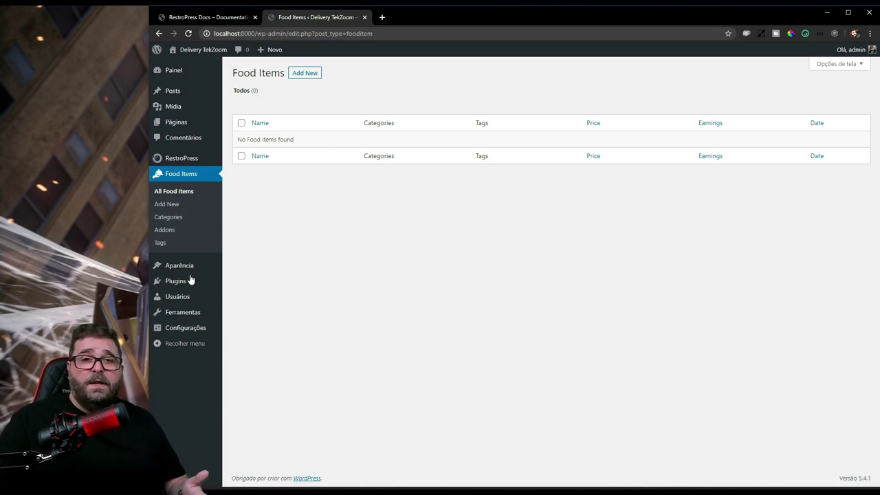
click(167, 206)
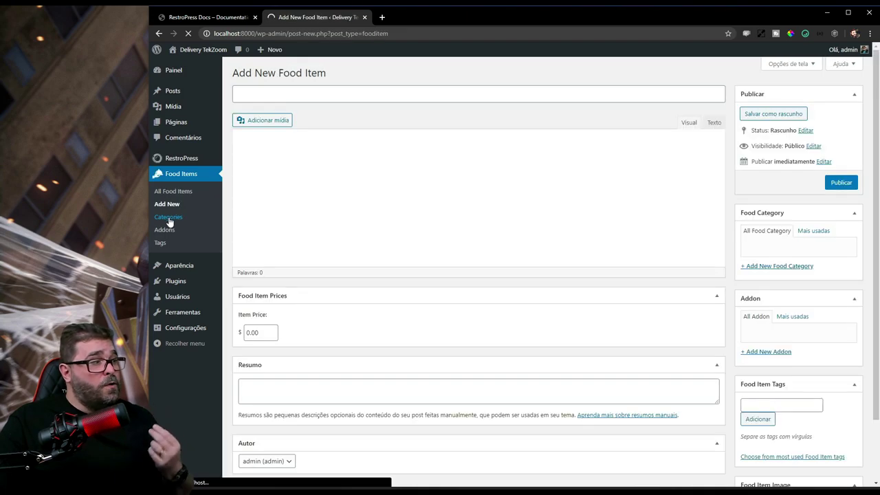
click(170, 219)
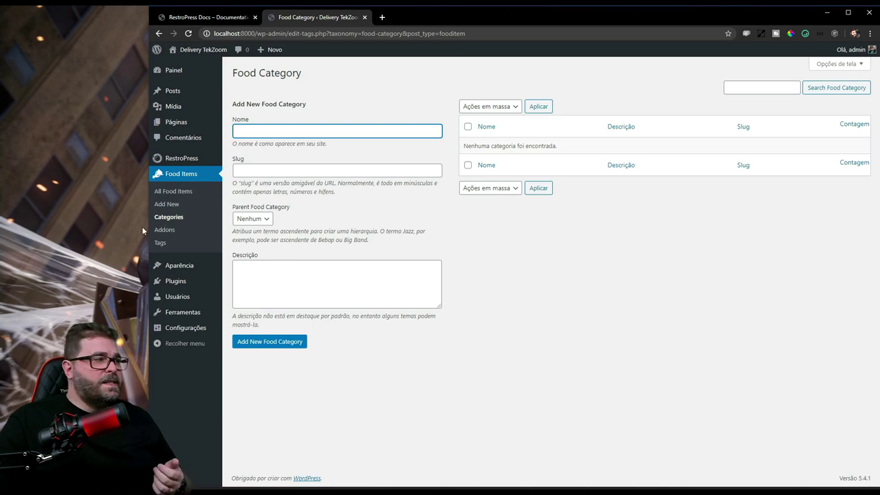
click(164, 230)
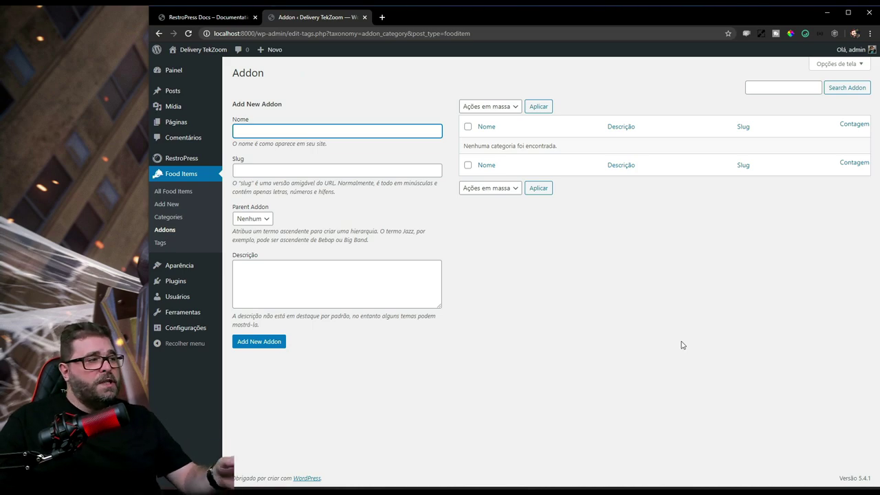
click(161, 244)
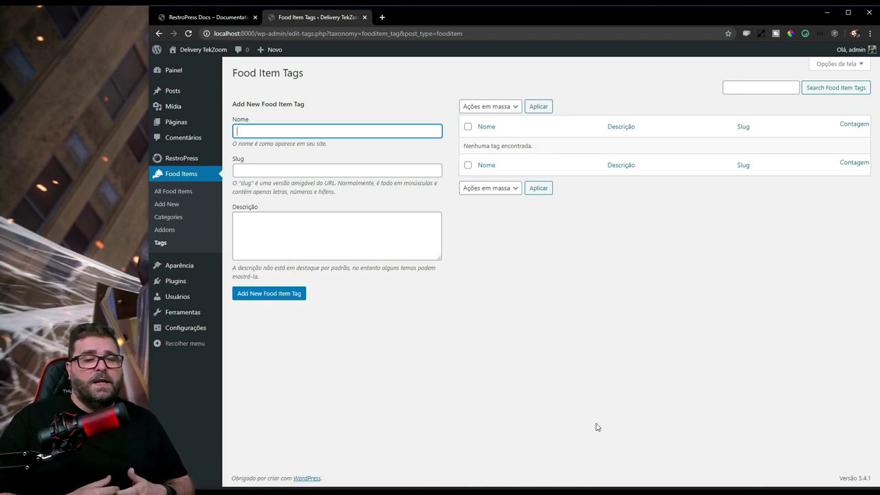
Add a food category named "Massas" with the description "Aqui você encontra a melhor massa na Web!".
click(176, 221)
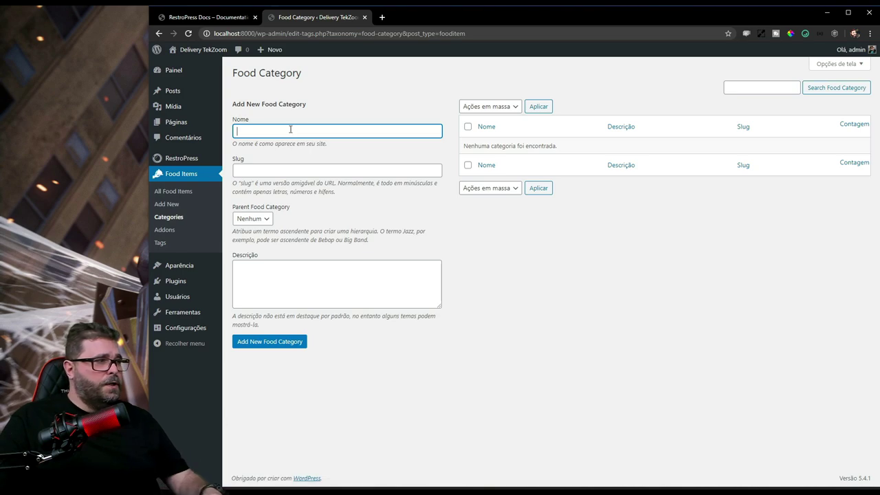
text(Massas)
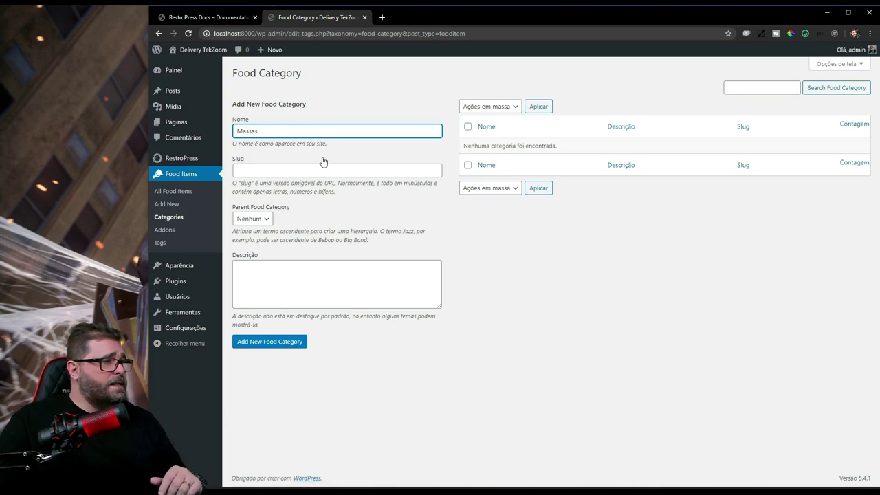
click(323, 168)
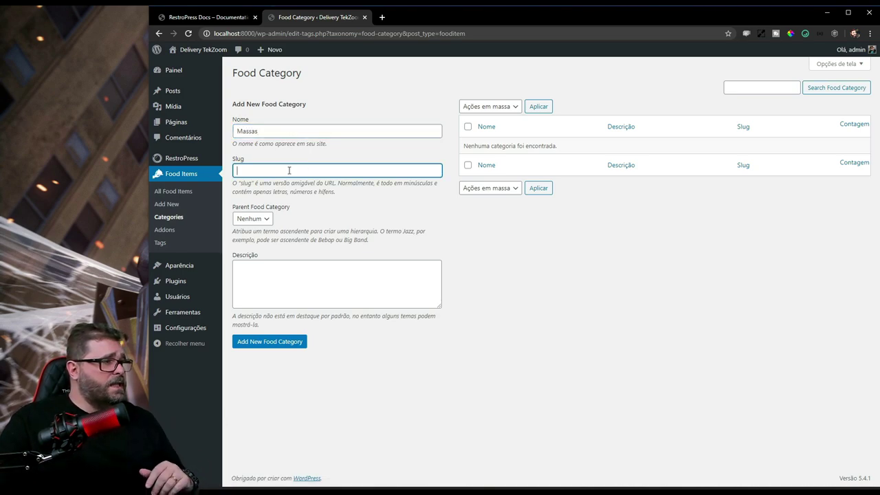
click(297, 279)
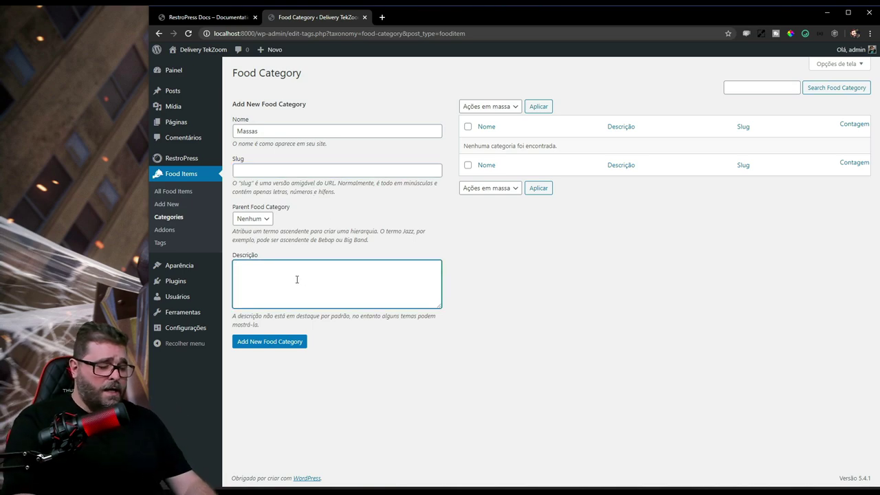
text(Aqui voi)
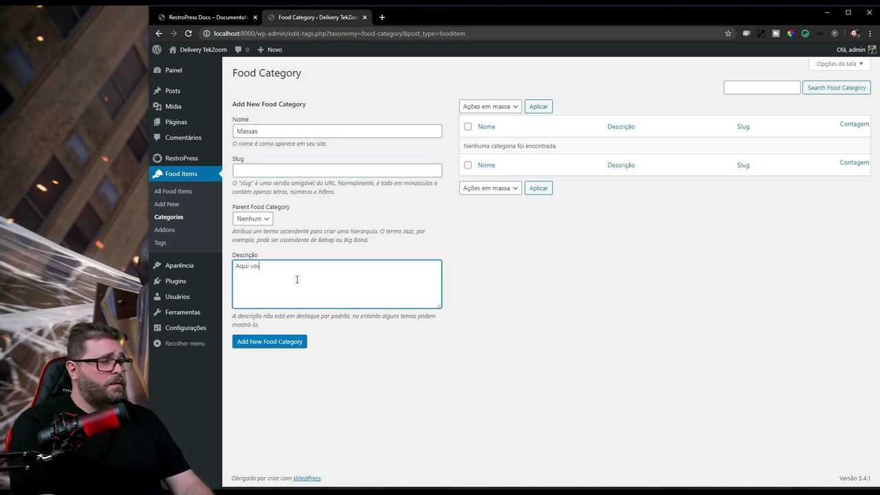
key(BackSpace)
text(cê en)
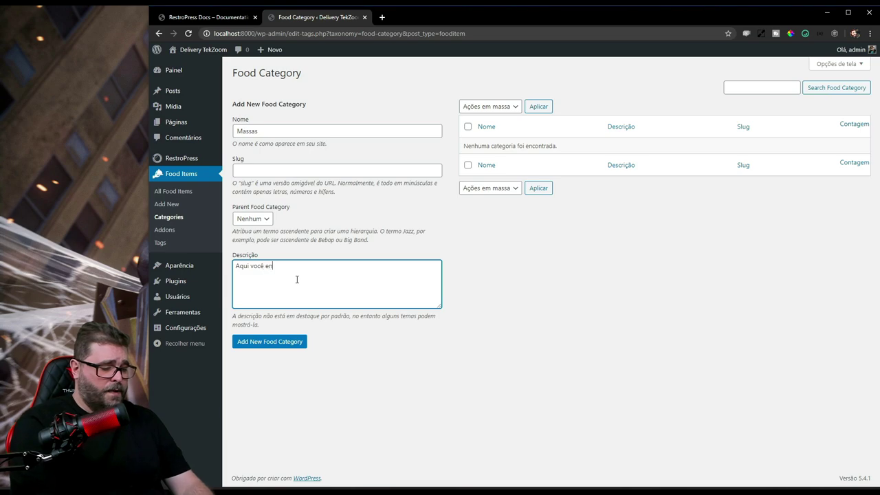
text(contra a melhor)
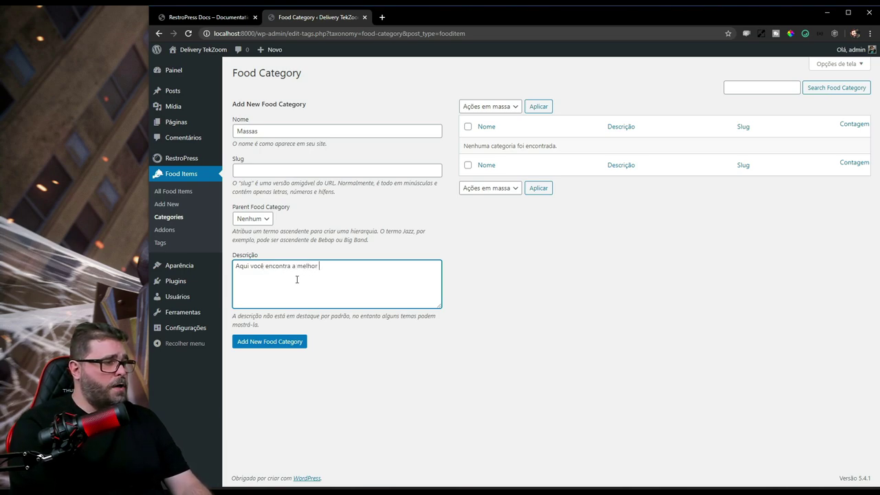
text( massa na )
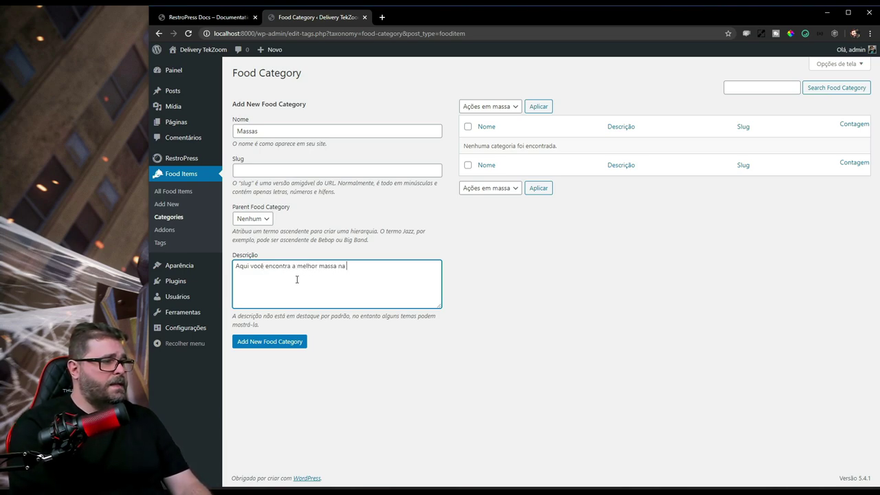
text(Web!)
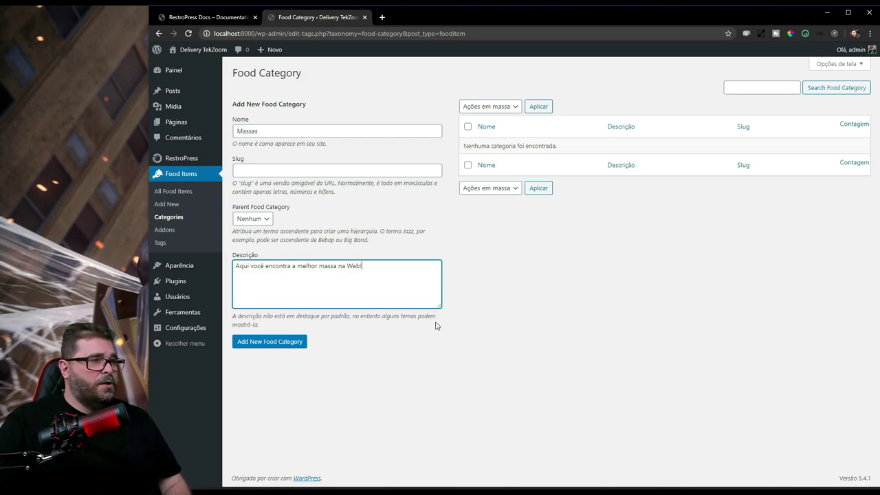
click(275, 342)
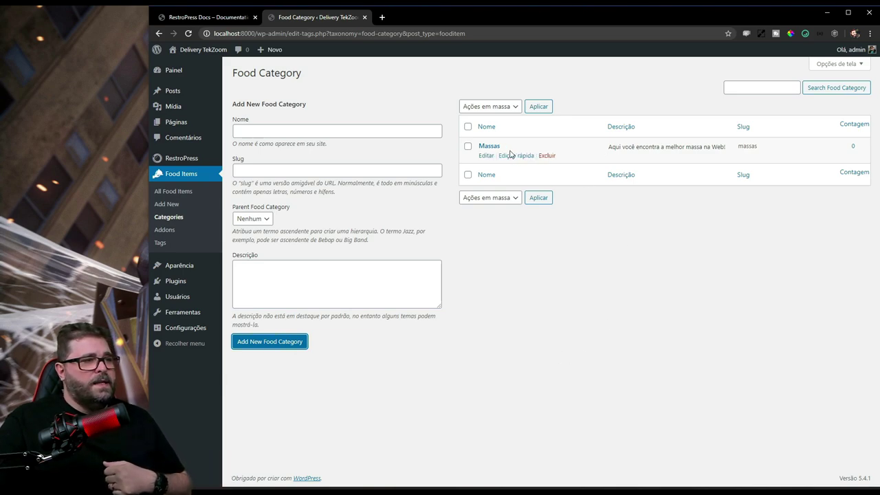
Start a new food item named "Macarrone Penne" with the description text "Descrição bla bla bla".
click(176, 207)
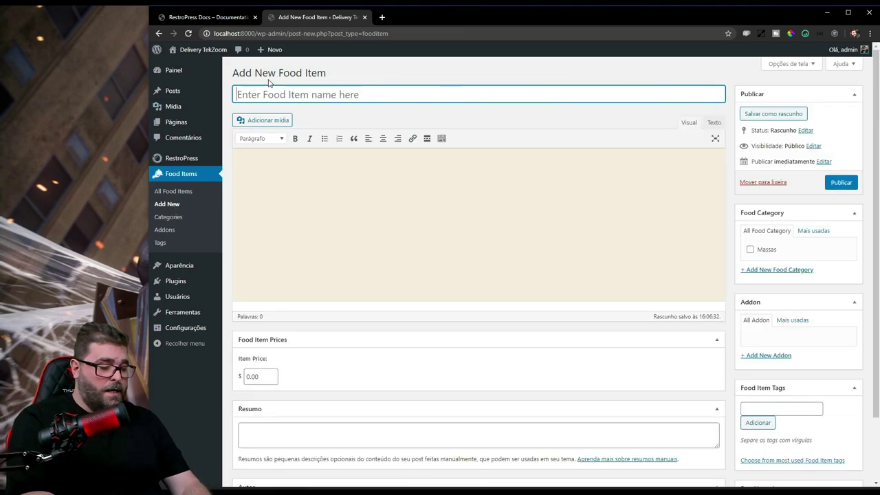
text(Macarro)
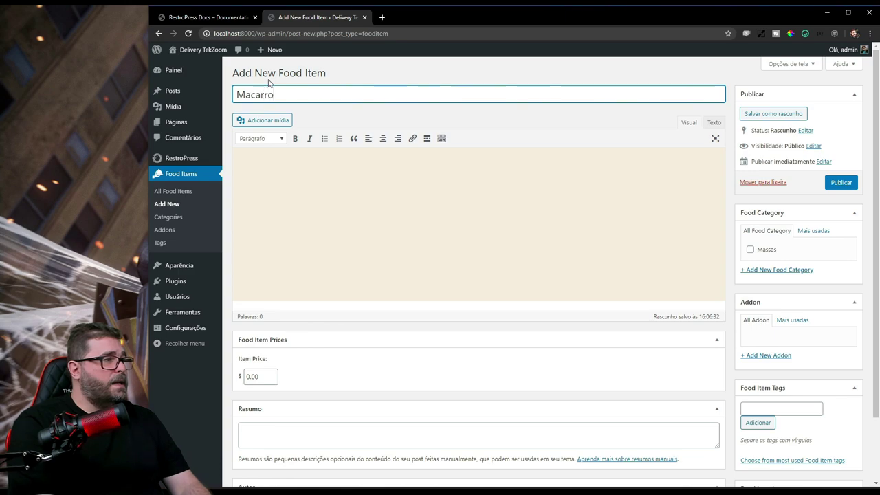
text(ne )
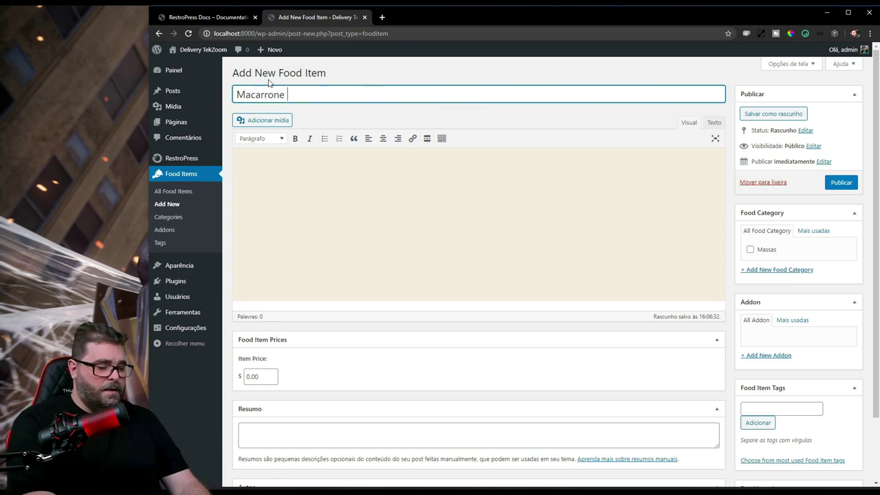
text(Penne)
click(320, 173)
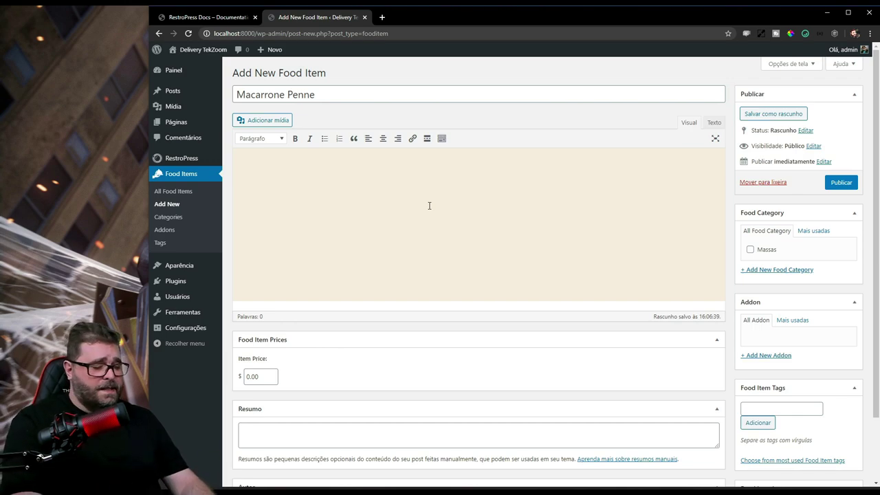
text(Descriç)
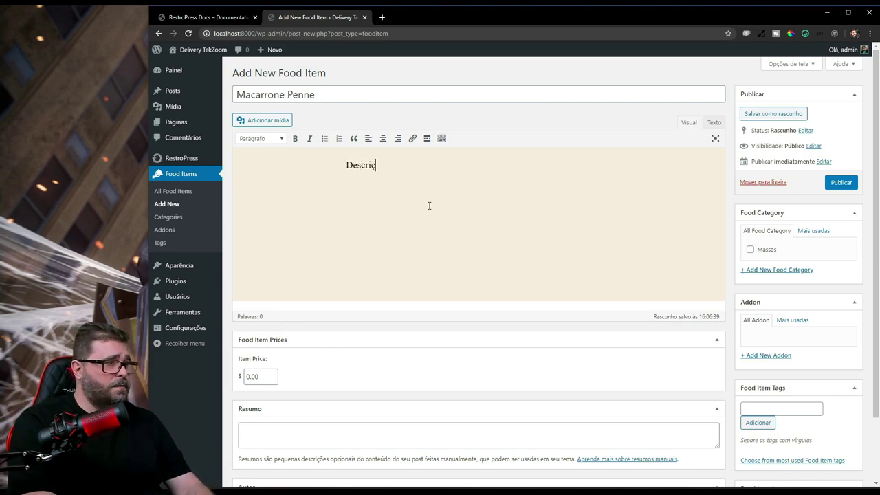
text(ão )
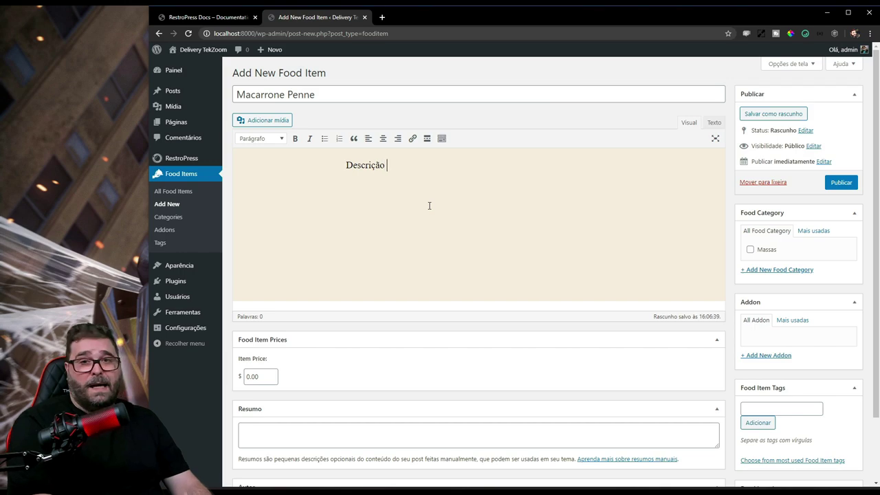
text(bla b)
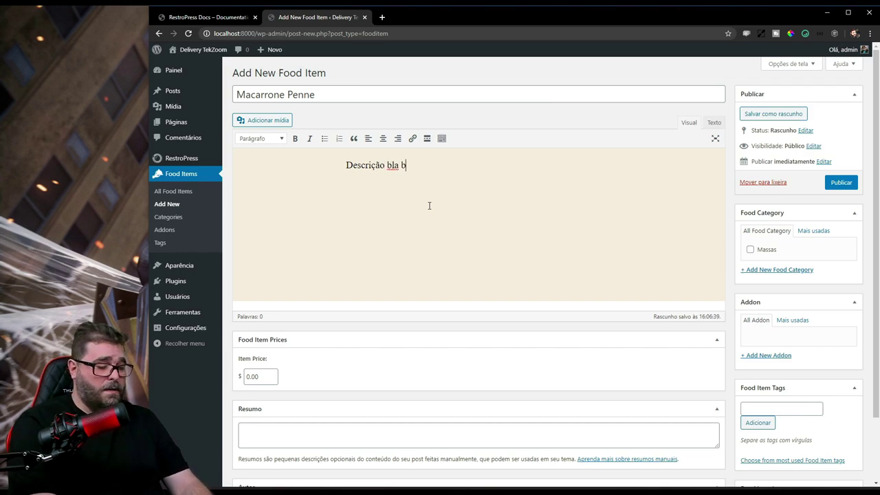
text(la bla)
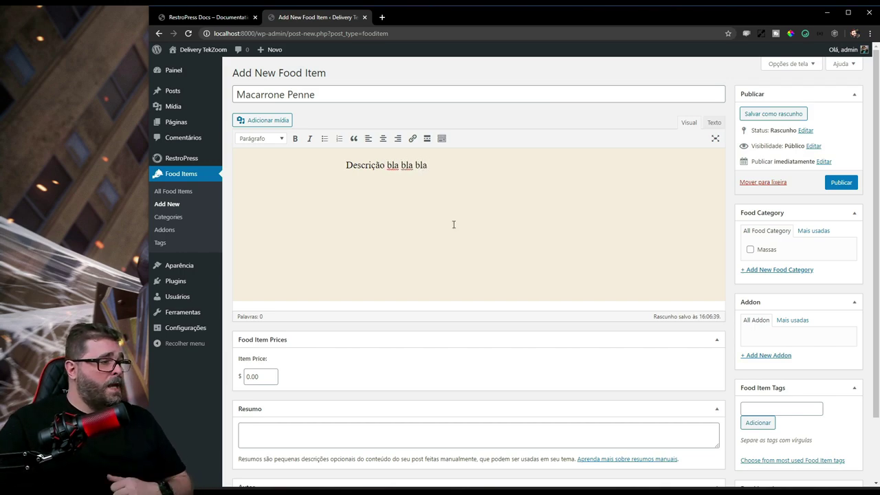
Set the food item's price to 10.00 and check its summary field and author options.
scroll(325, 248, down, 2)
double_click(264, 300)
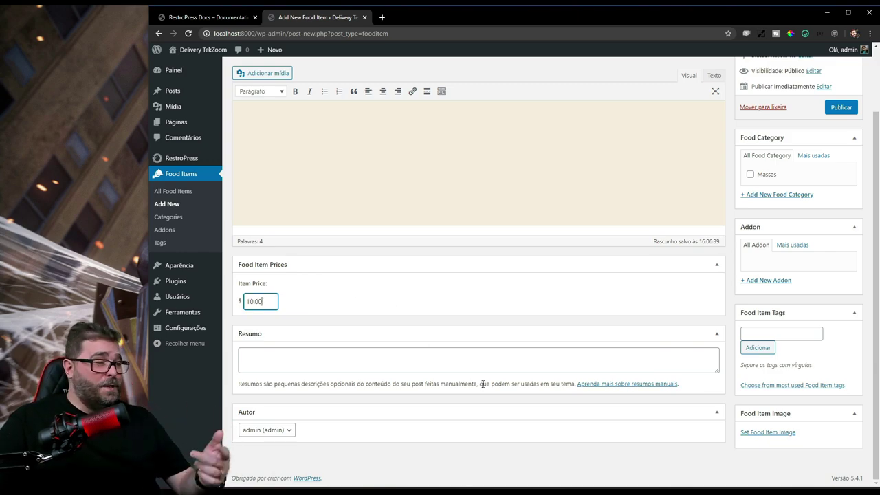
click(316, 354)
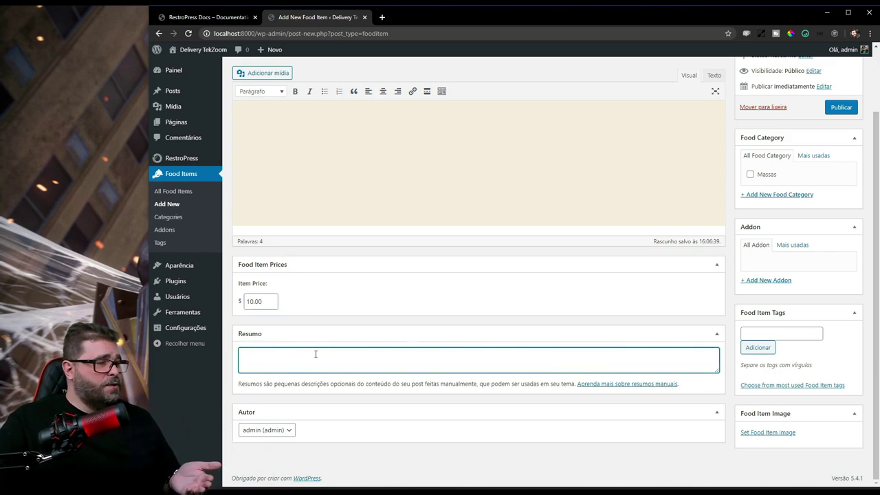
click(283, 431)
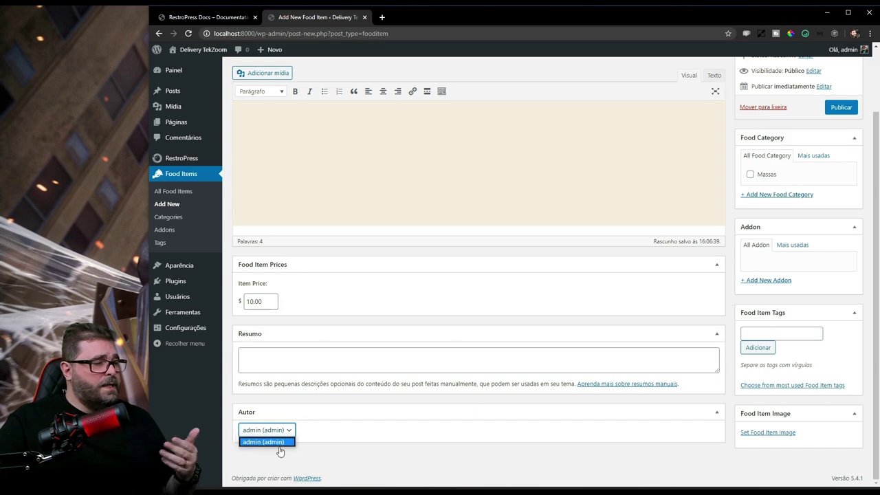
click(349, 465)
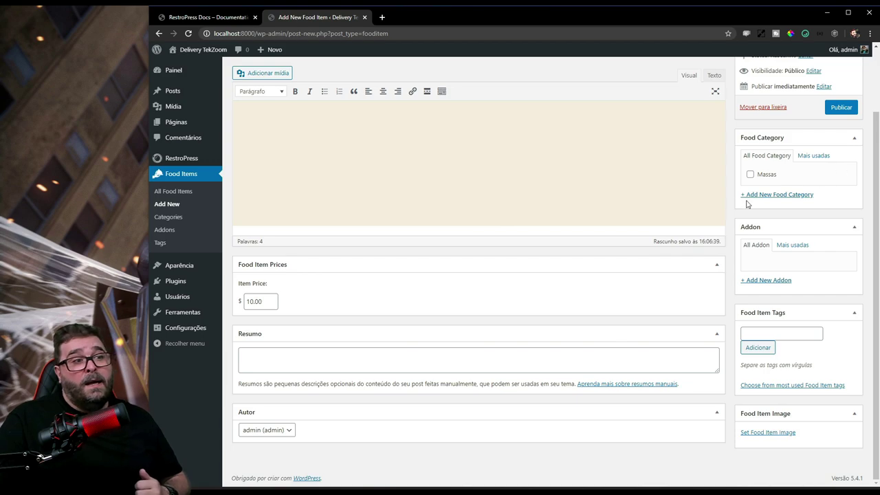
Assign the food item to the Massas category and add the tag "penne".
click(786, 329)
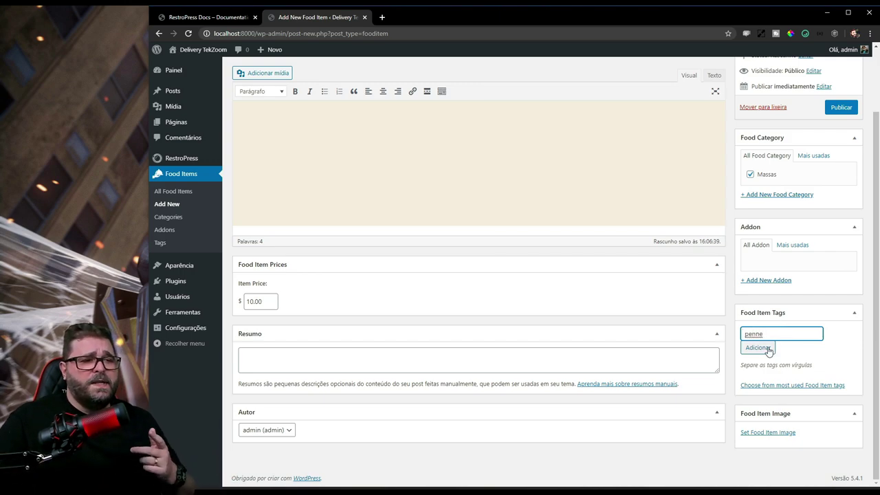
click(765, 347)
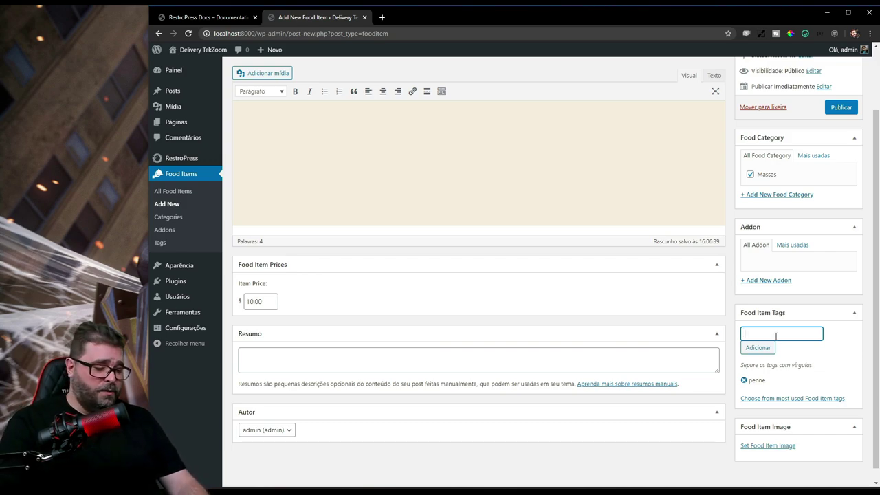
Add the tag "pene" to the food item and upload the pasta photo 326343original.jpg from the projetos folder as its image.
text(pene)
key(Return)
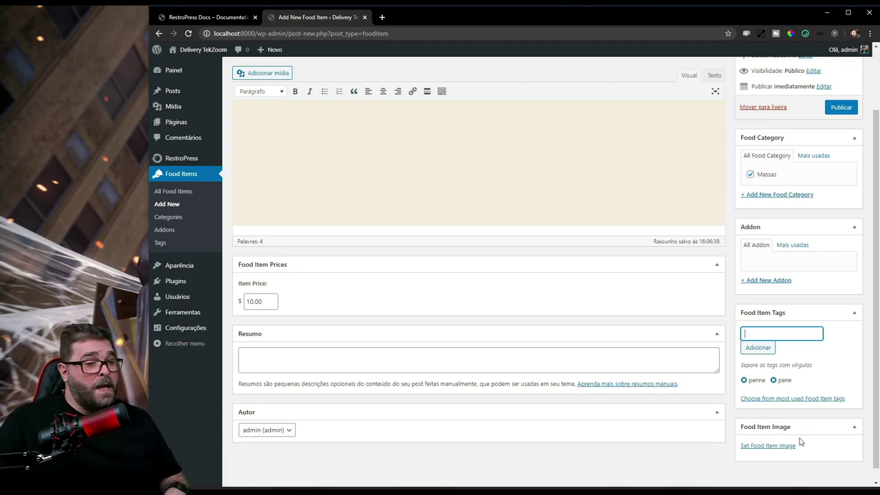
click(768, 446)
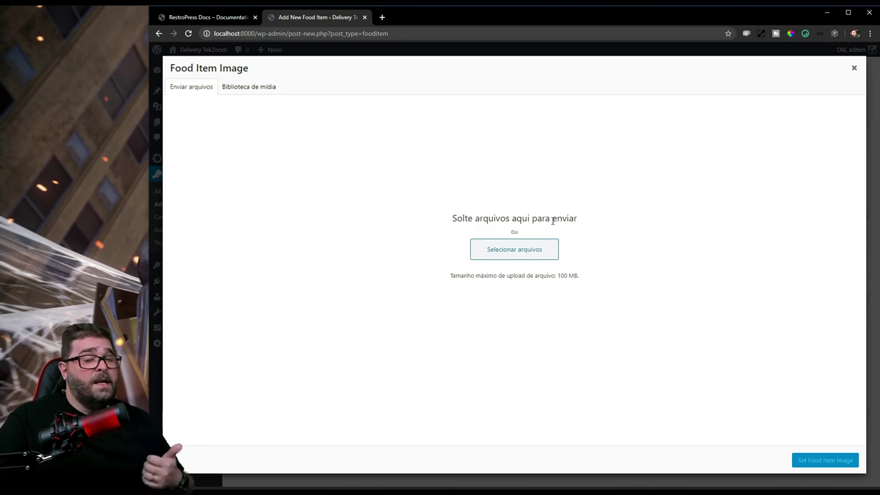
click(522, 252)
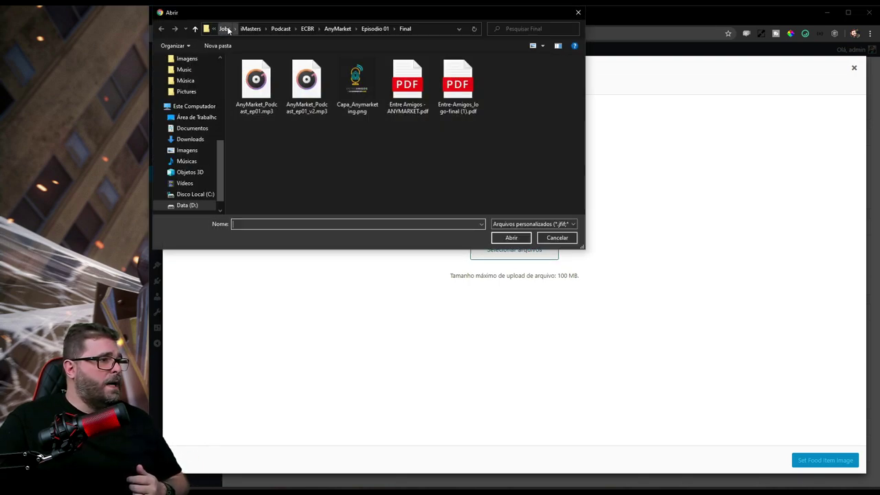
click(225, 29)
click(254, 29)
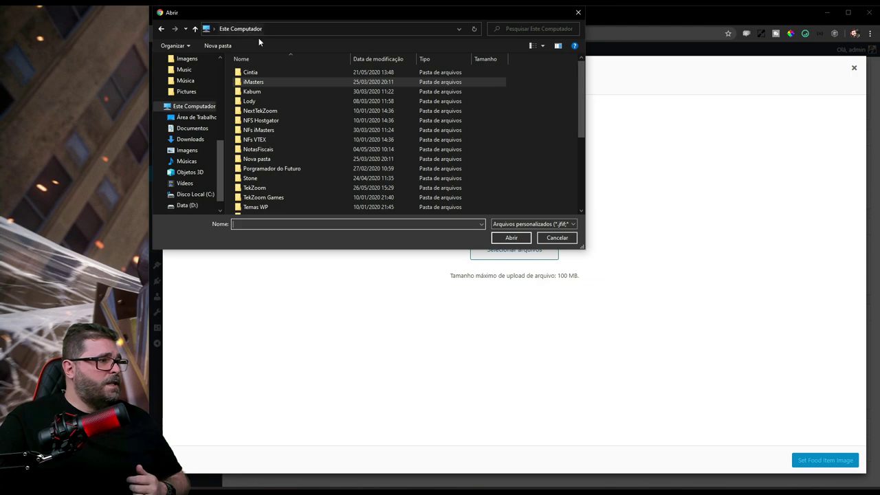
double_click(272, 175)
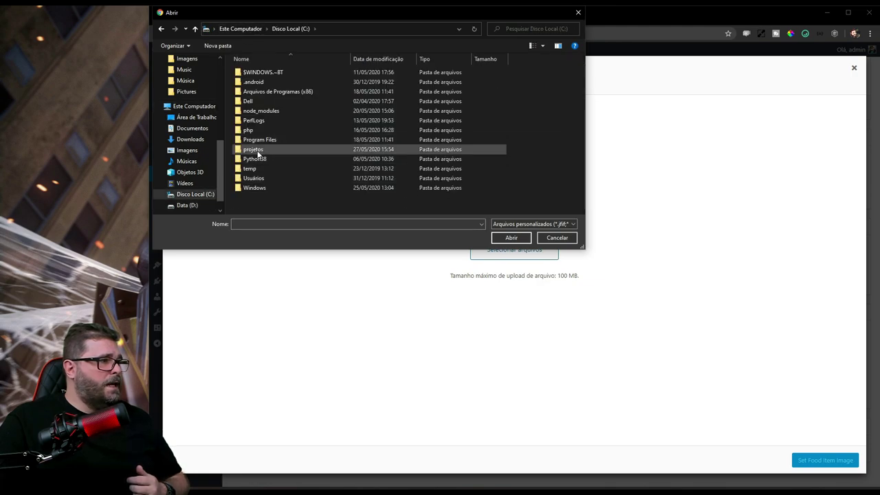
double_click(259, 151)
double_click(270, 101)
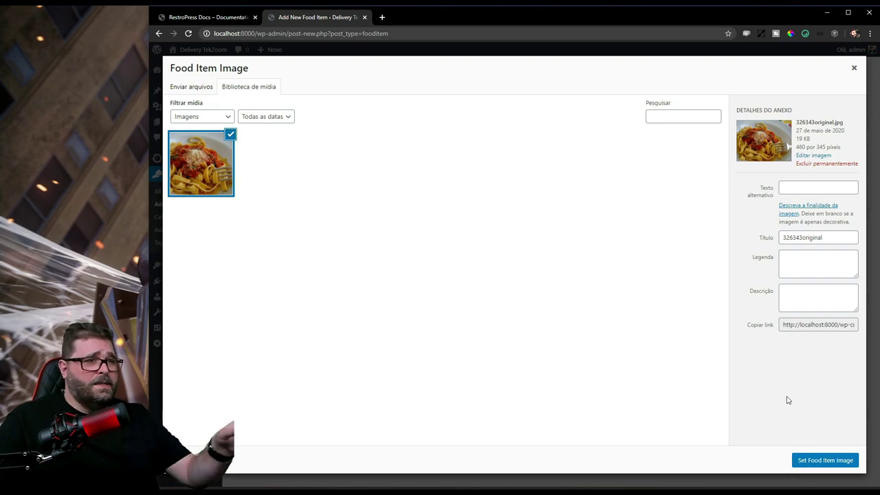
click(812, 460)
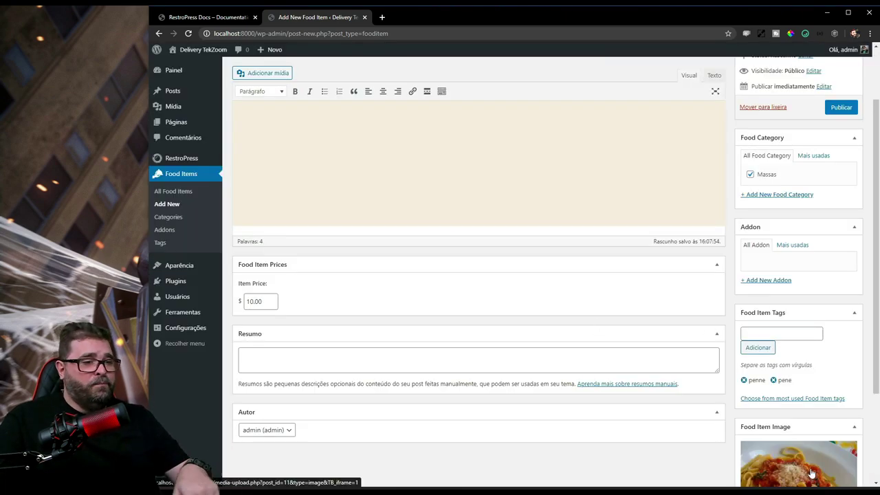
Review the completed Macarrone Penne food item and publish it.
scroll(509, 373, down, 2)
scroll(509, 373, up, 3)
scroll(756, 197, up, 1)
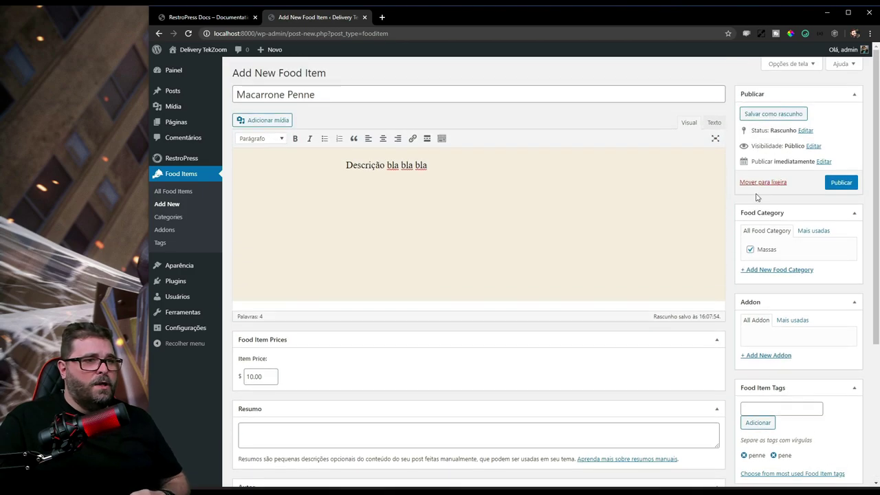
click(838, 183)
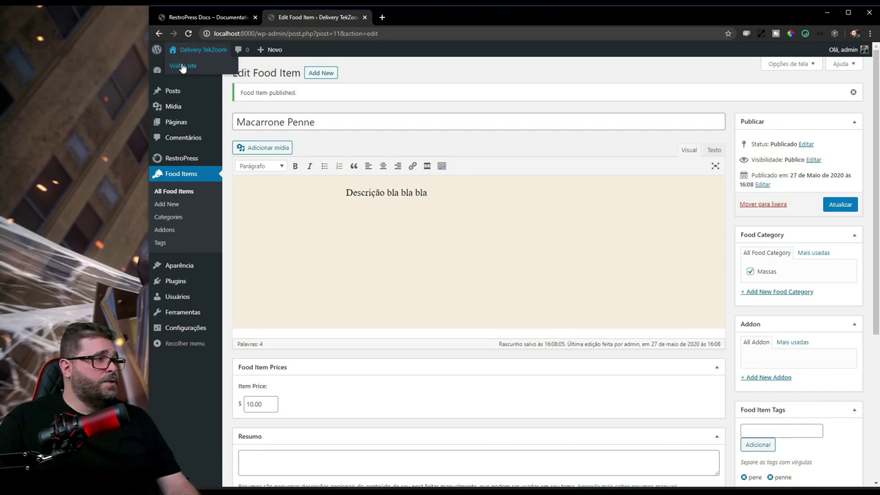
Open the public site in a new tab and view its homepage and Food Items page.
middle_click(183, 66)
click(436, 19)
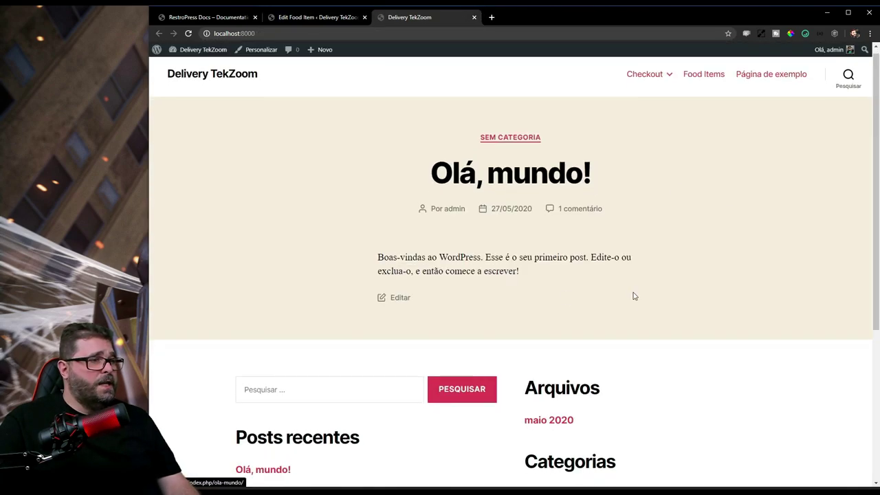
scroll(632, 292, down, 4)
scroll(644, 281, up, 4)
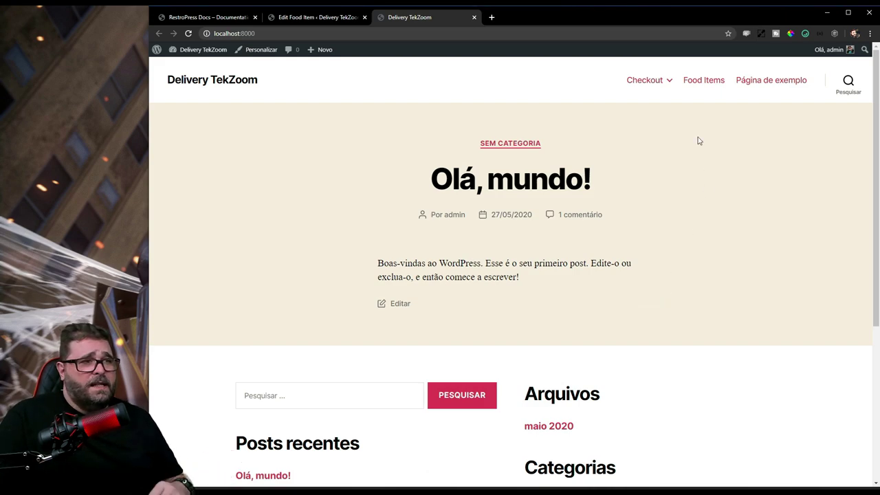
click(701, 83)
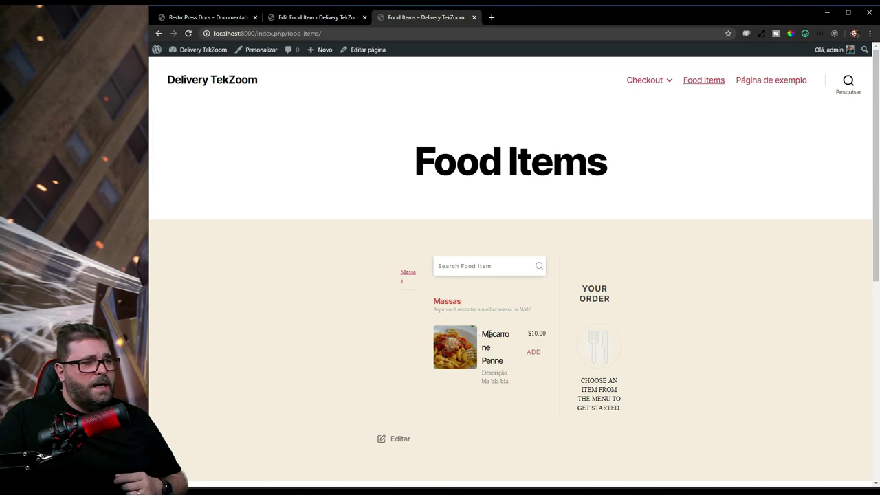
Examine the delivery and pickup time options when ordering Macarrone Penne, close them unsaved and return to the site's homepage.
click(534, 352)
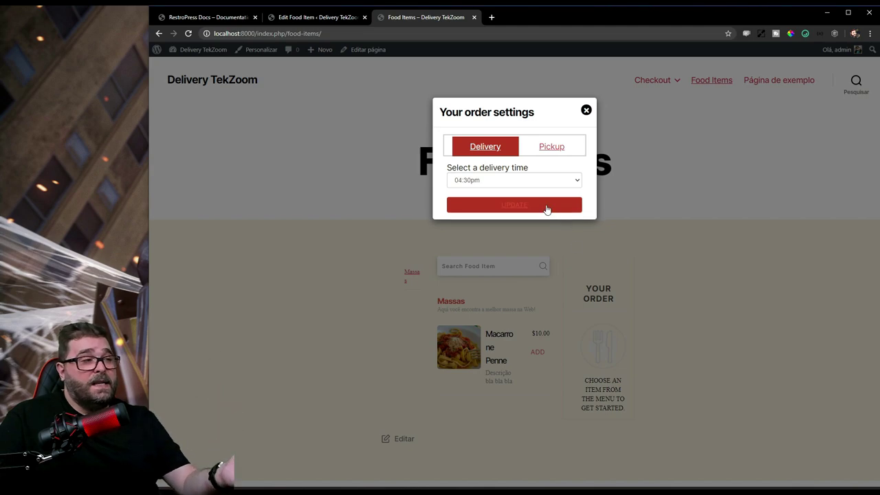
click(491, 181)
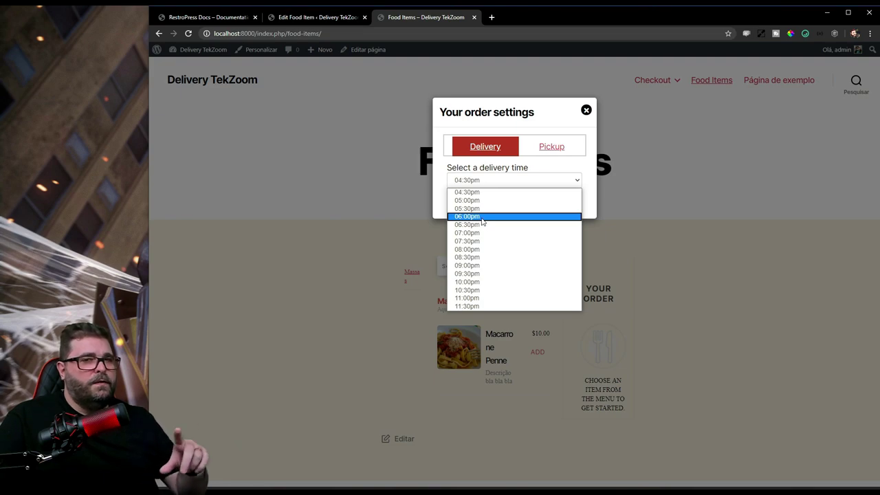
click(550, 145)
click(551, 148)
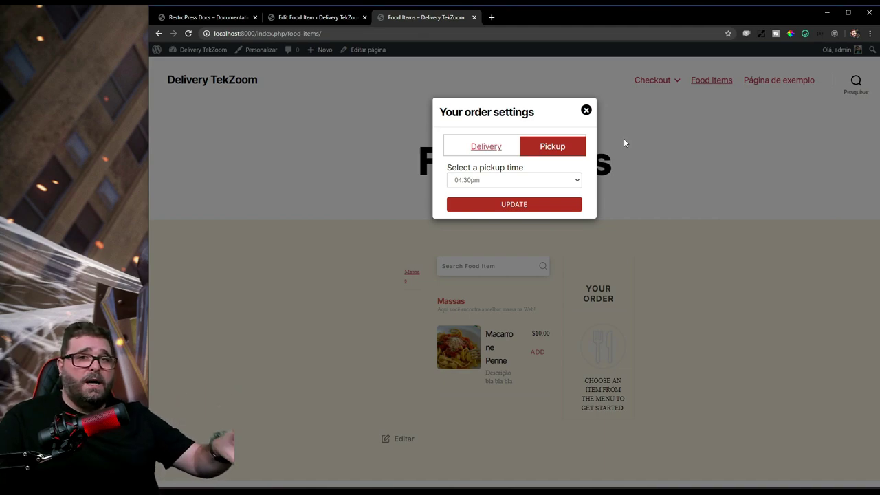
click(587, 110)
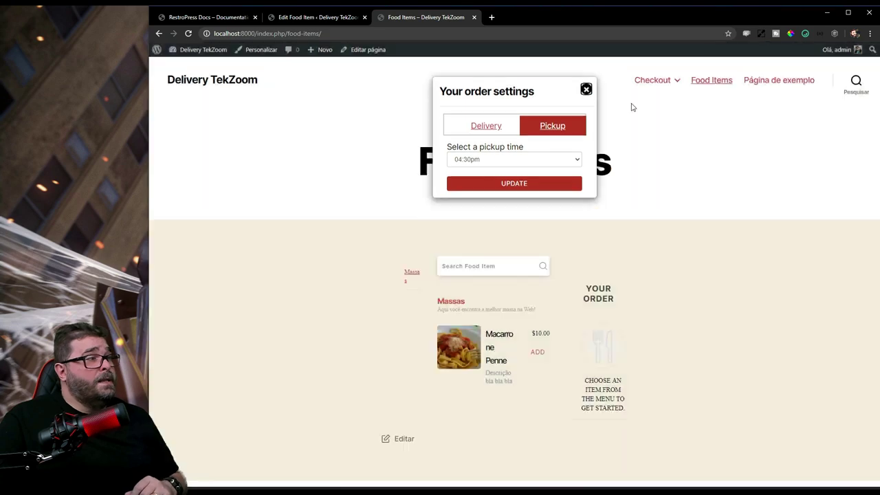
click(219, 81)
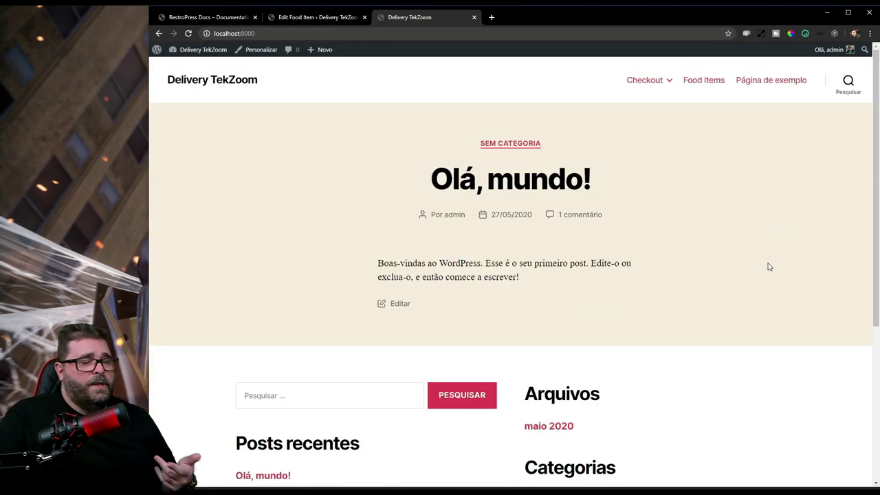
In the WordPress reading settings, make the static page Food Items the site's homepage and save the changes.
click(315, 19)
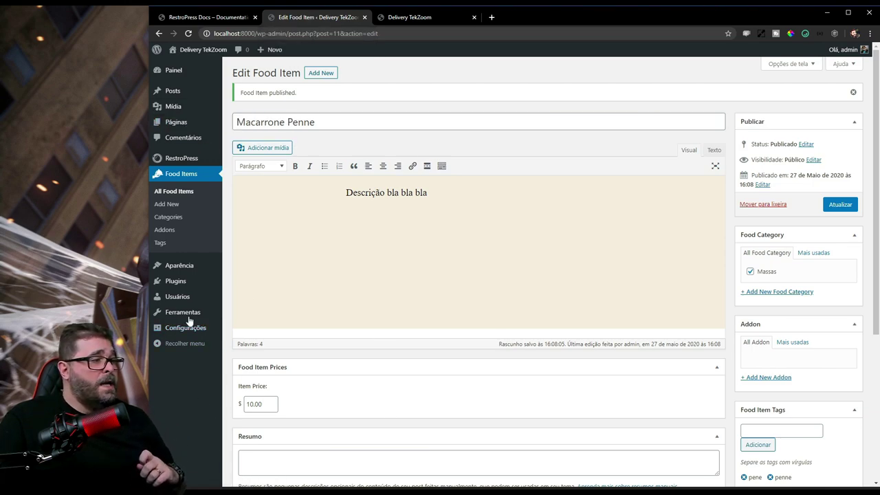
mouse_move(193, 319)
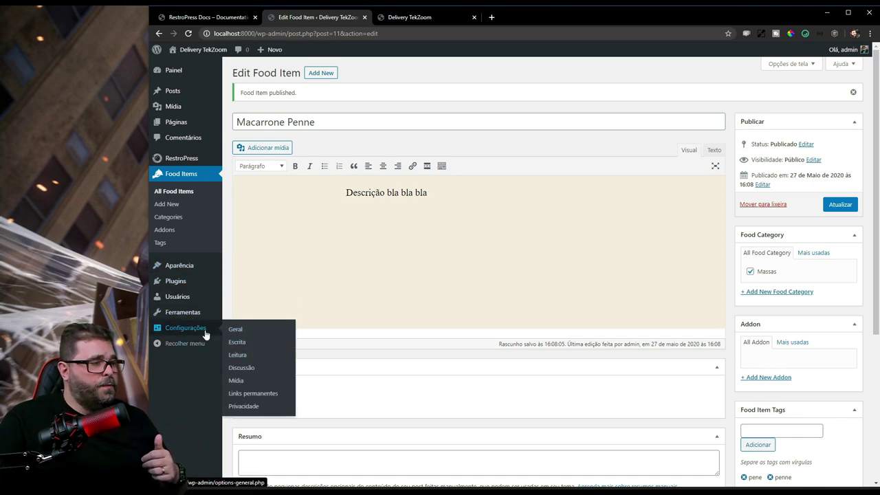
click(238, 355)
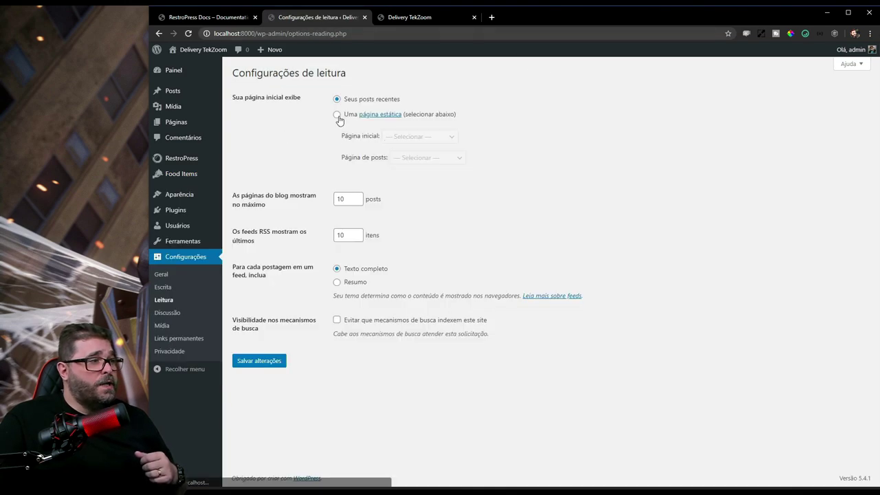
click(337, 115)
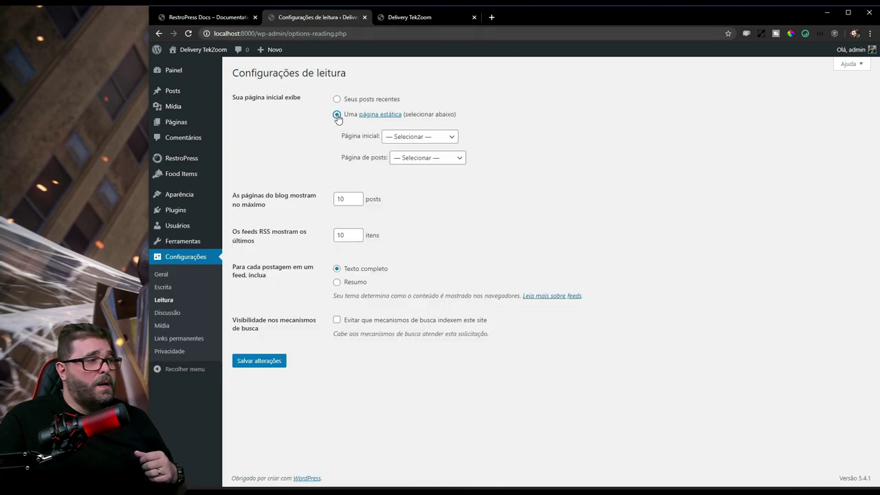
click(415, 137)
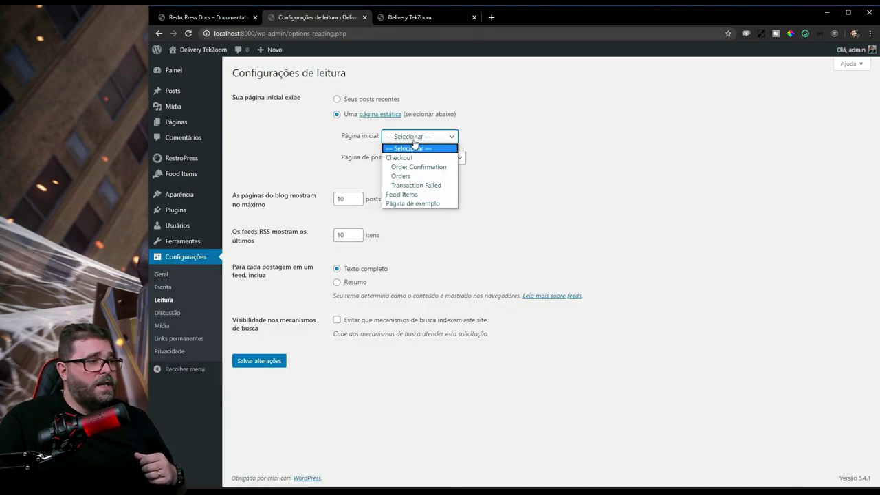
click(413, 194)
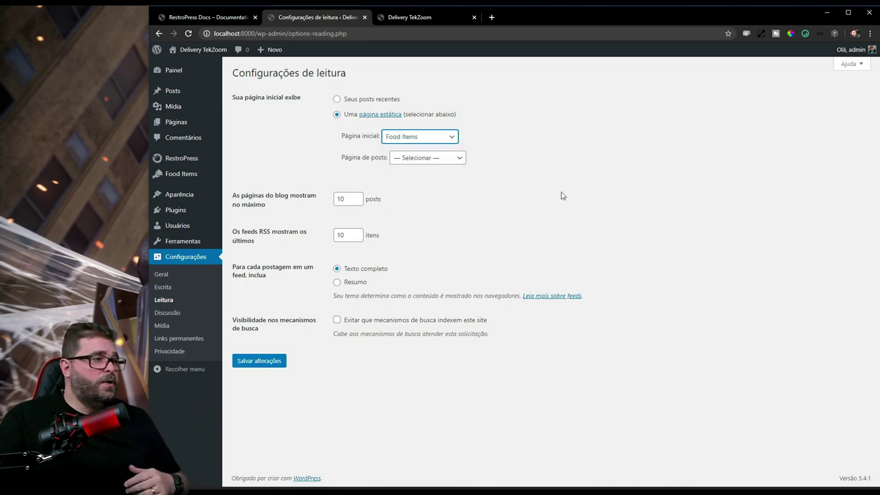
click(272, 361)
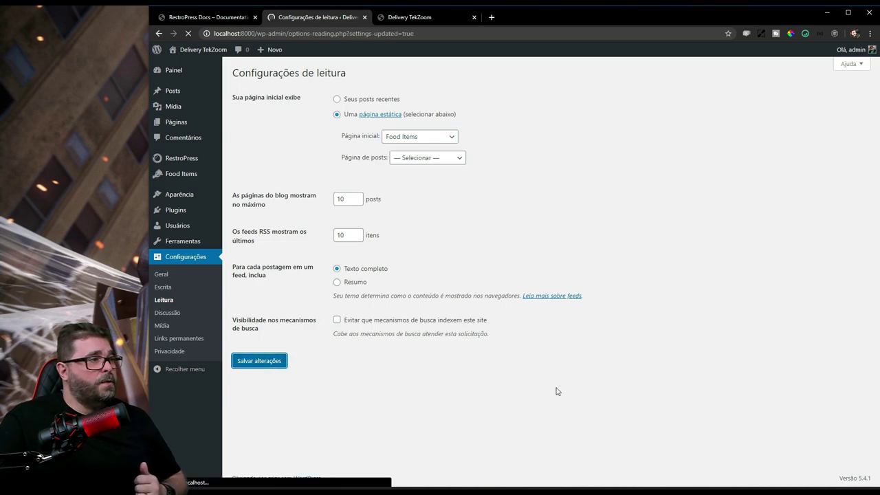
Check the public site's homepage and its Food Items navigation link.
click(411, 18)
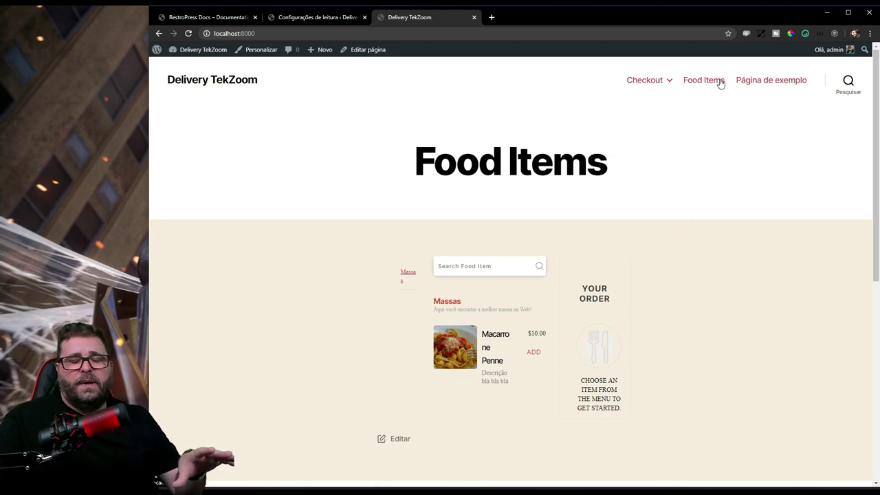
click(691, 77)
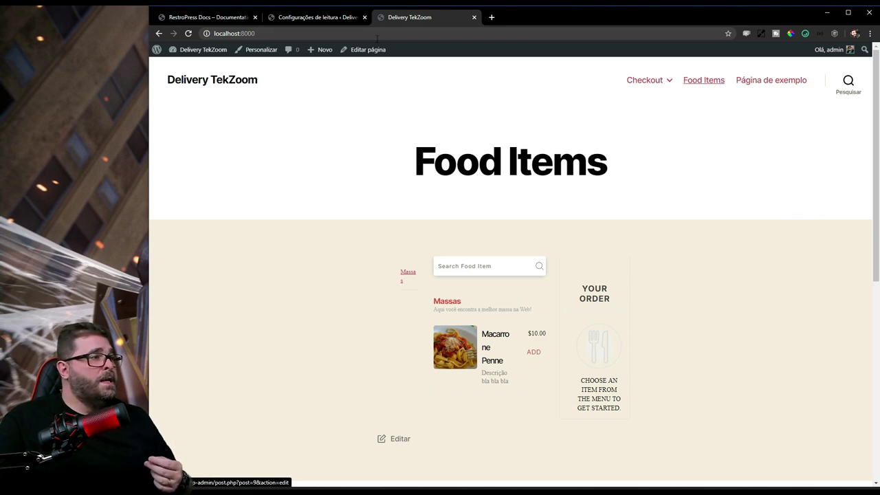
Create a navigation menu named "Top" in the WordPress admin.
click(316, 16)
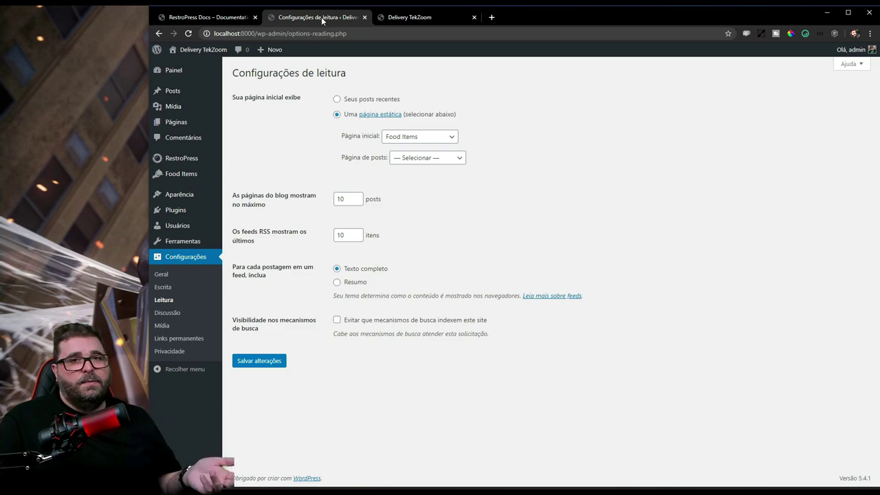
mouse_move(194, 197)
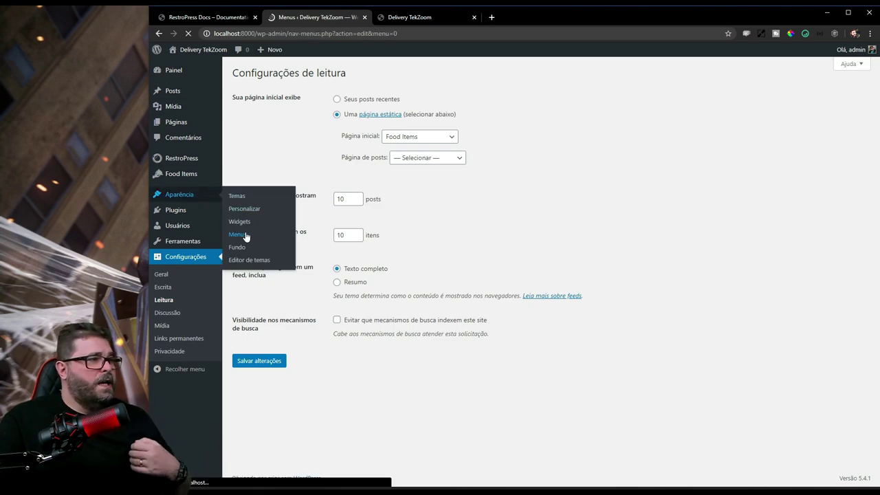
click(484, 172)
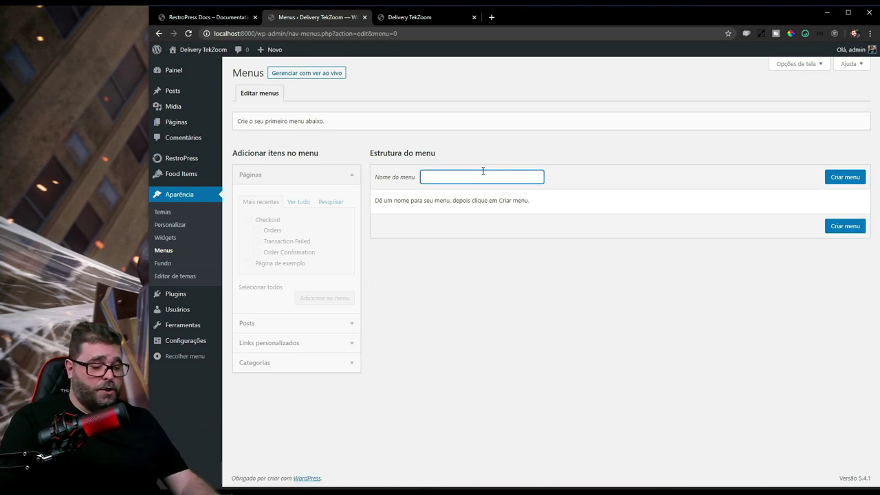
text(Top)
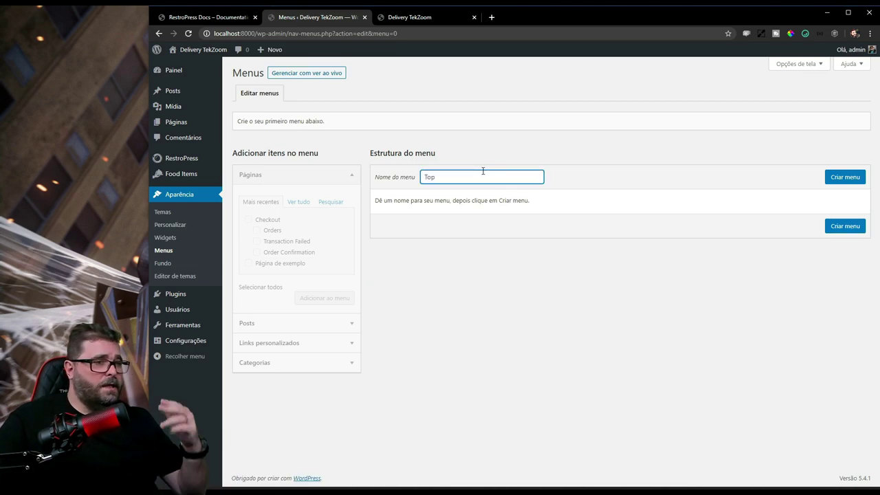
click(834, 180)
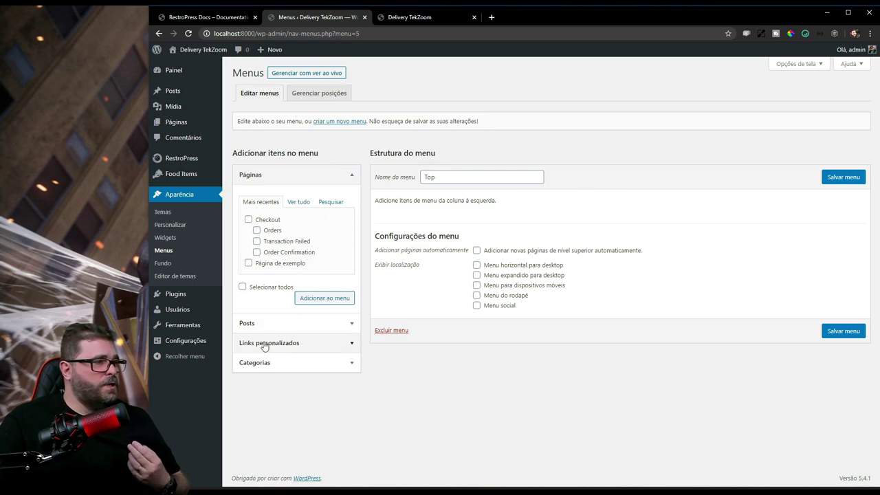
Add the Food Items, Checkout, Order Confirmation, Orders and Transaction Failed pages to the Top menu.
click(297, 202)
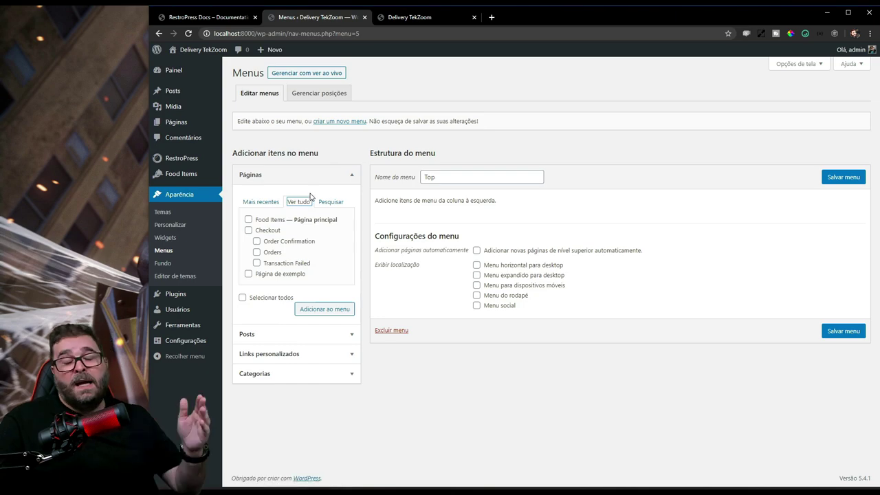
click(409, 17)
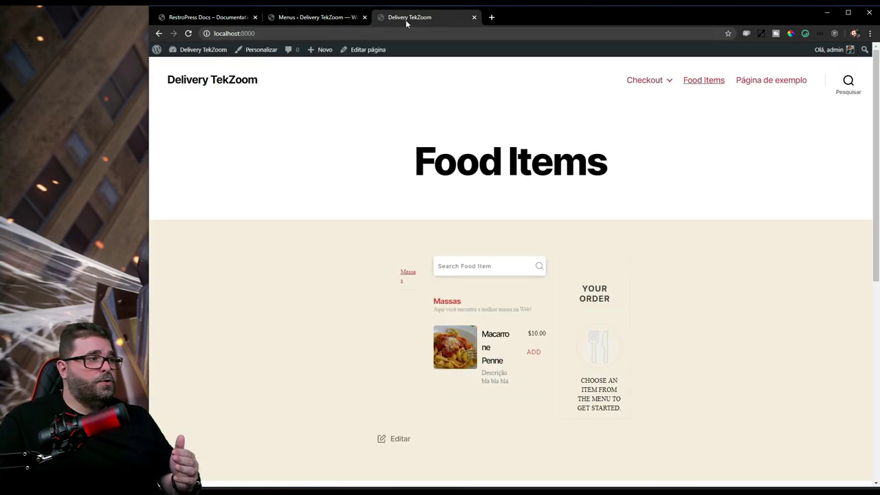
click(313, 17)
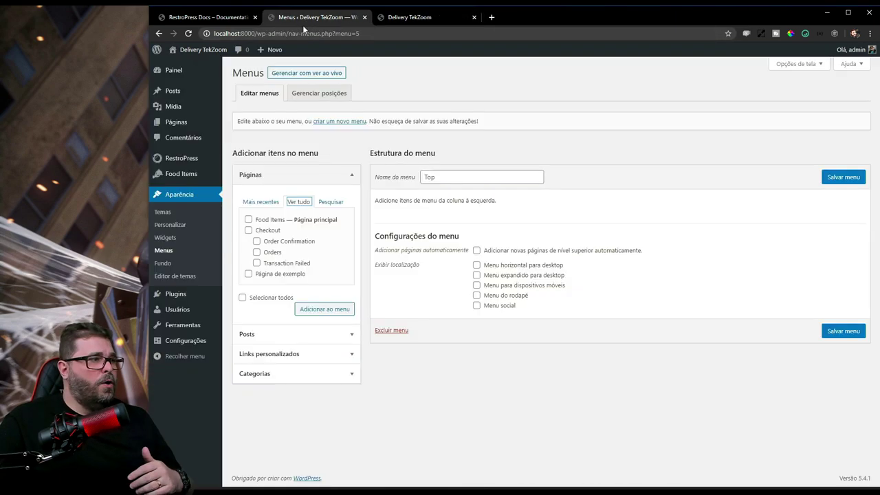
click(260, 220)
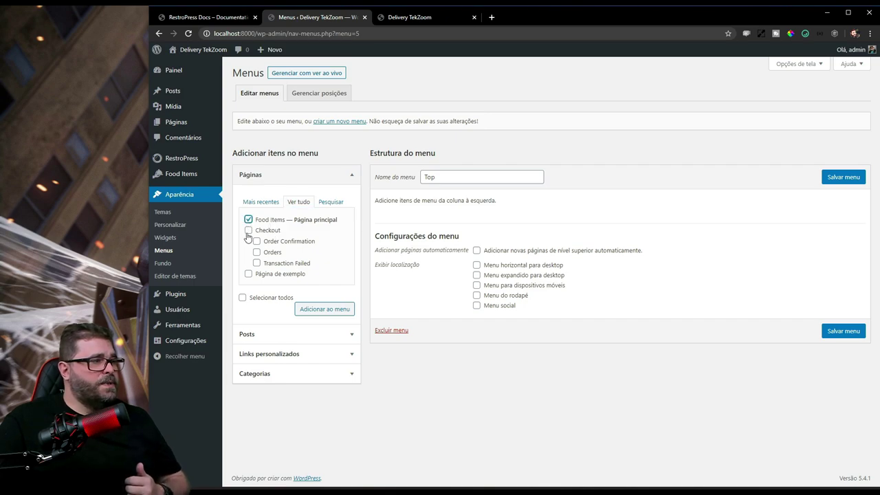
click(248, 231)
click(256, 241)
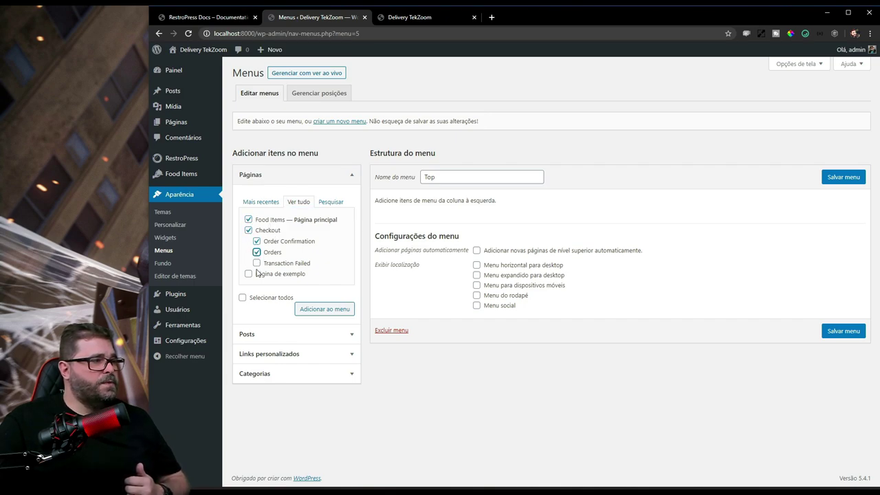
click(256, 263)
click(324, 310)
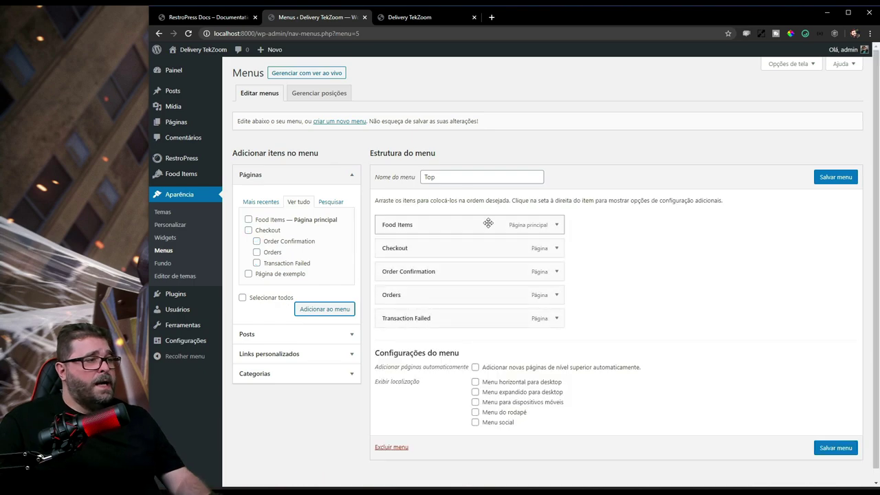
Change the navigation label of the Food Items menu entry to "Home".
click(556, 225)
triple_click(421, 257)
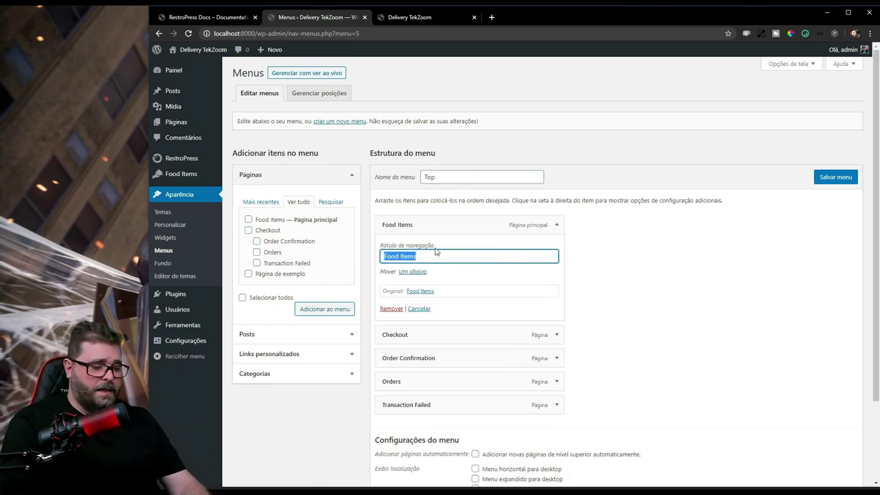
text(Home)
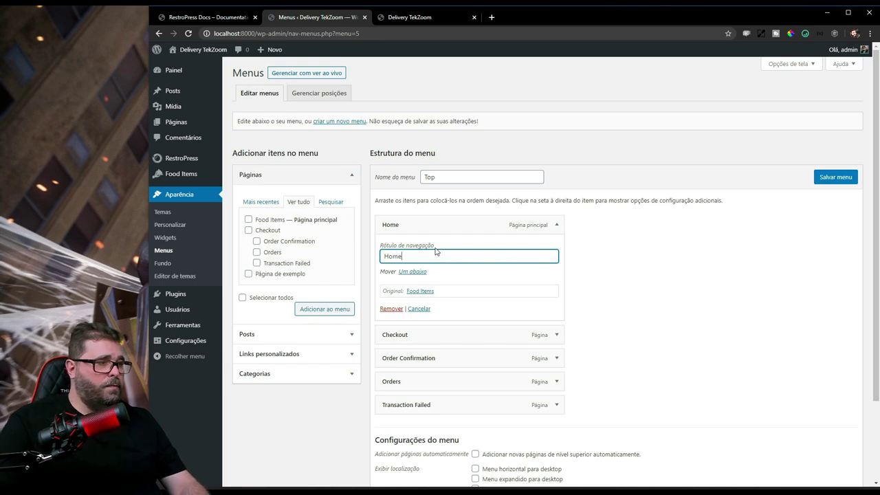
click(557, 227)
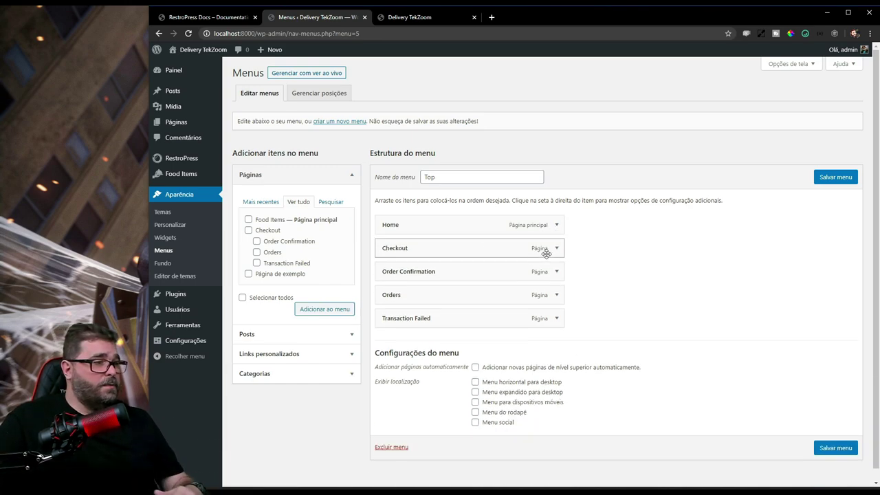
Nest Order Confirmation, Orders and Transaction Failed as subitems of Checkout, and relabel Order Confirmation as "Confirmação".
drag(474, 273, 474, 320)
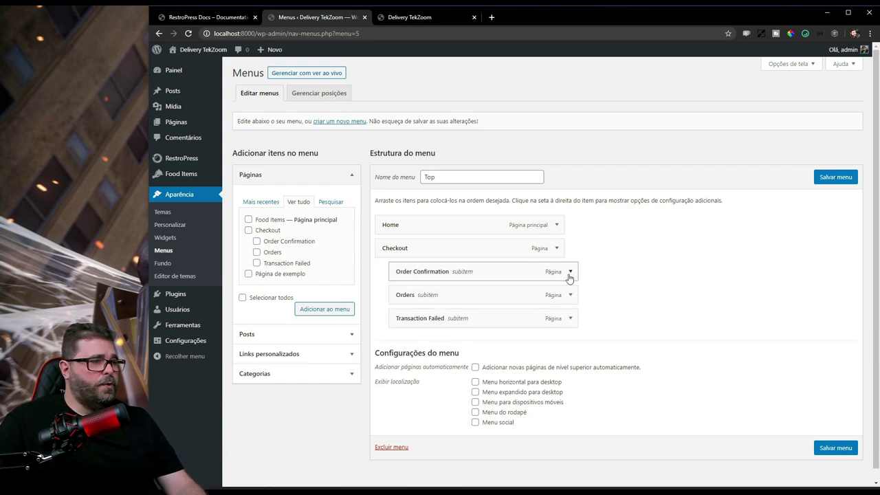
click(570, 273)
click(484, 301)
triple_click(481, 300)
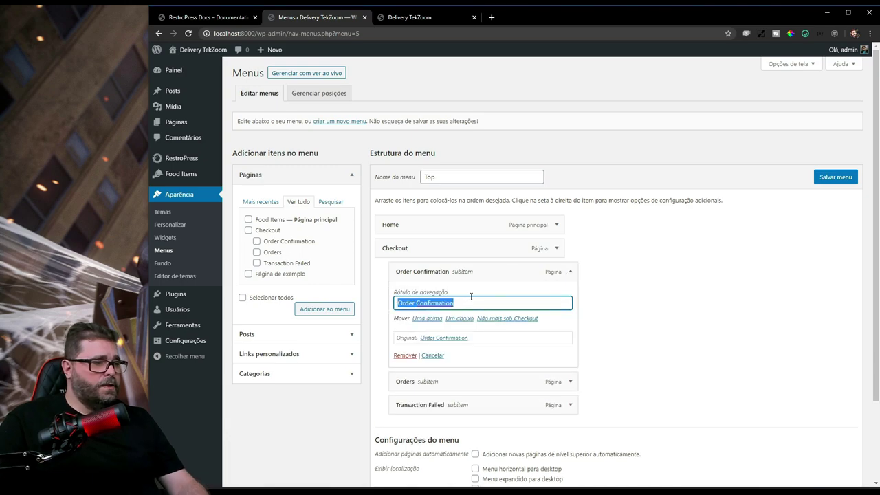
text(Confirmação)
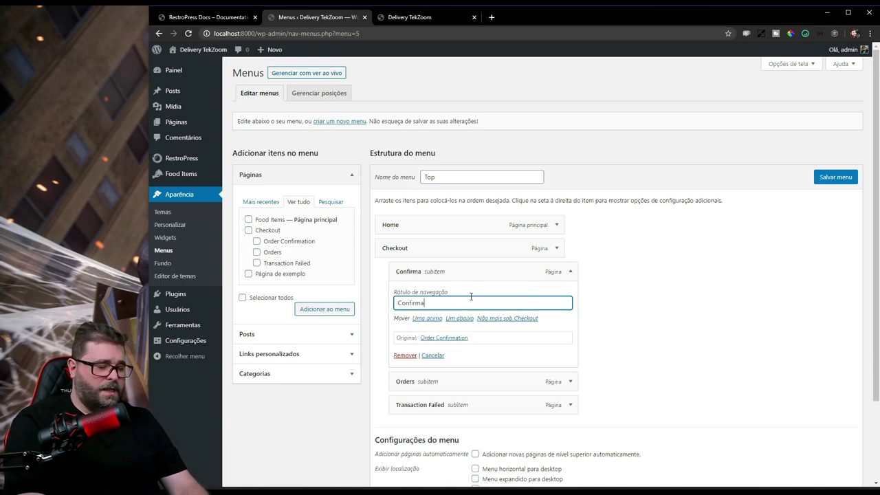
click(570, 272)
Change the navigation label of the Orders subitem to "Pedidos".
click(570, 295)
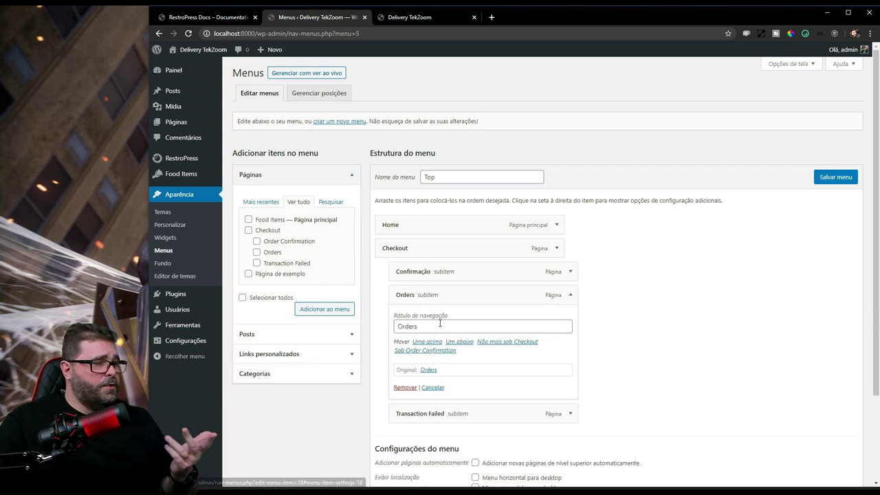
drag(440, 326, 391, 293)
text(Pedidos)
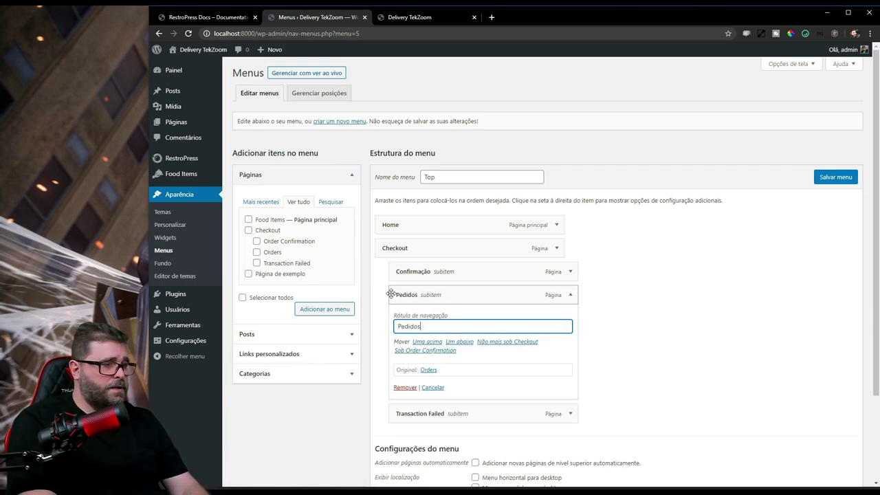
click(570, 295)
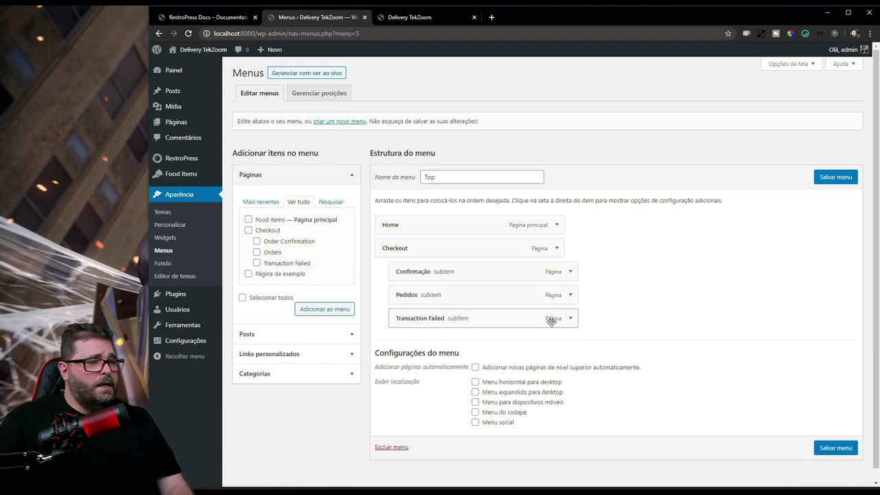
Relabel the Transaction Failed subitem as "Erro" and move Pedidos above Confirmação under Checkout.
click(570, 318)
double_click(448, 349)
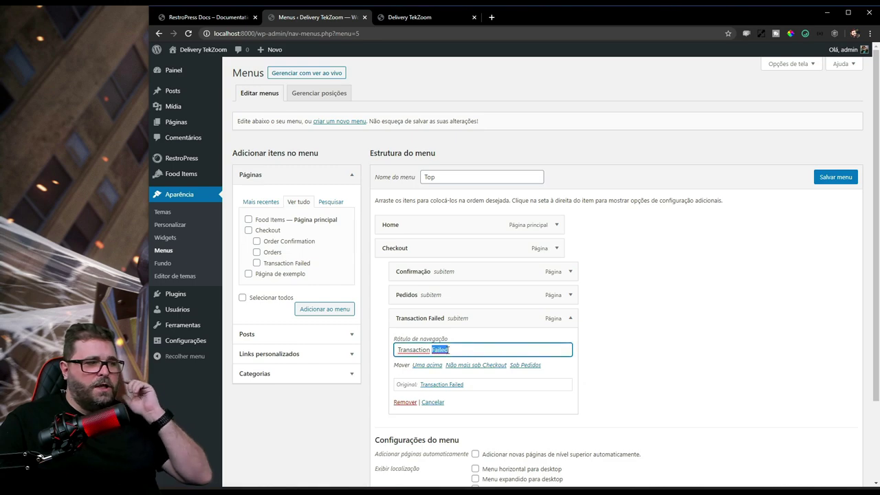
click(448, 349)
click(469, 342)
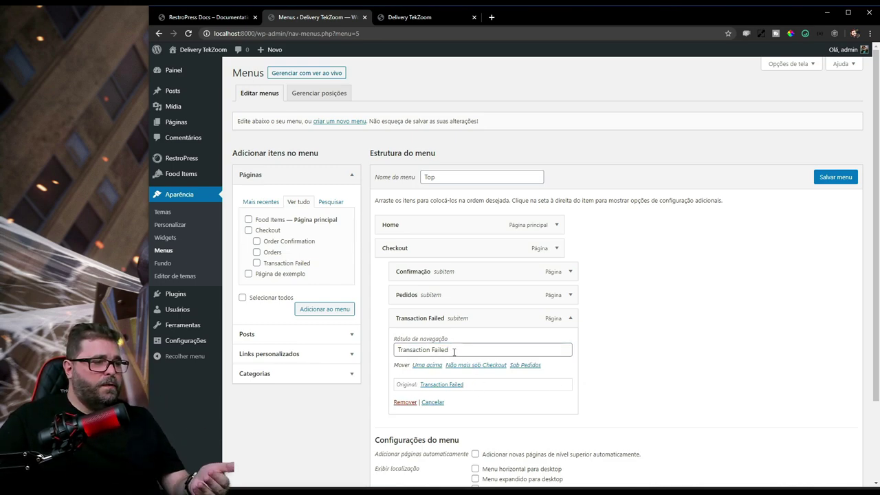
triple_click(453, 352)
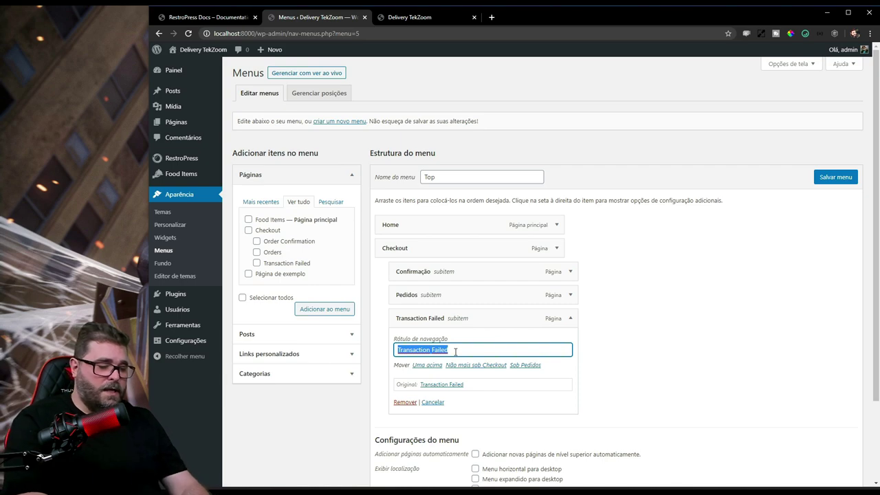
text(Erro)
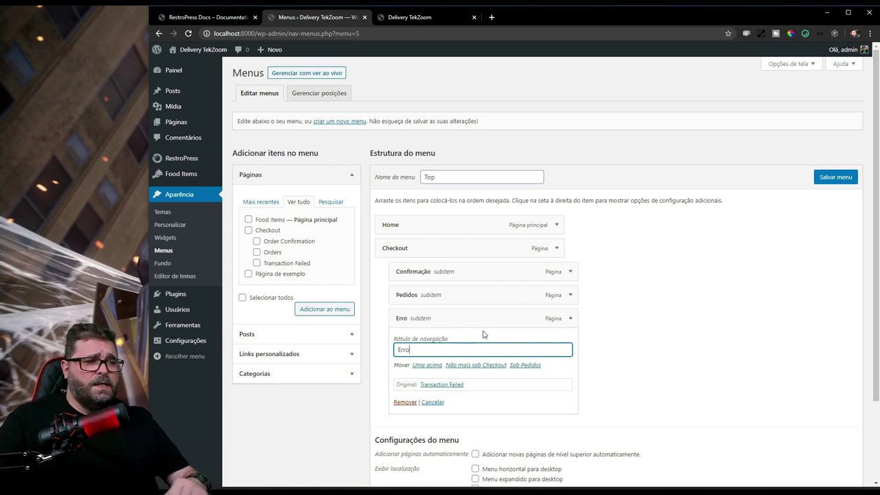
click(571, 318)
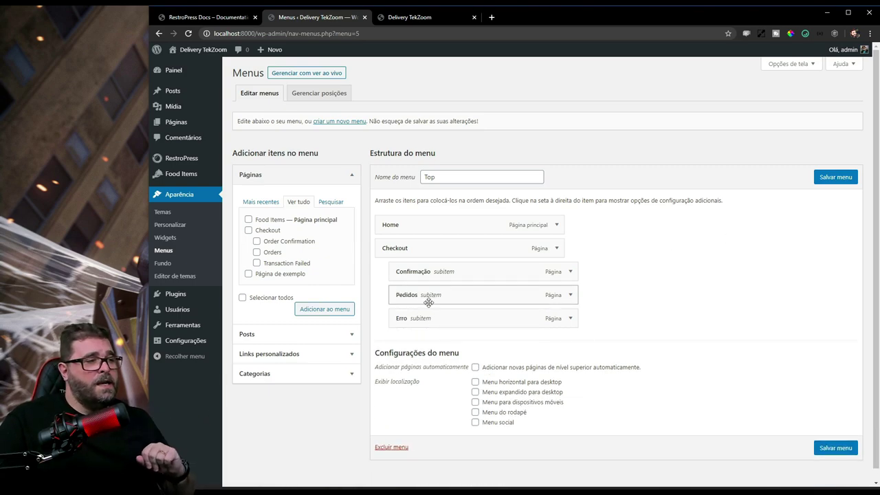
drag(429, 295, 427, 272)
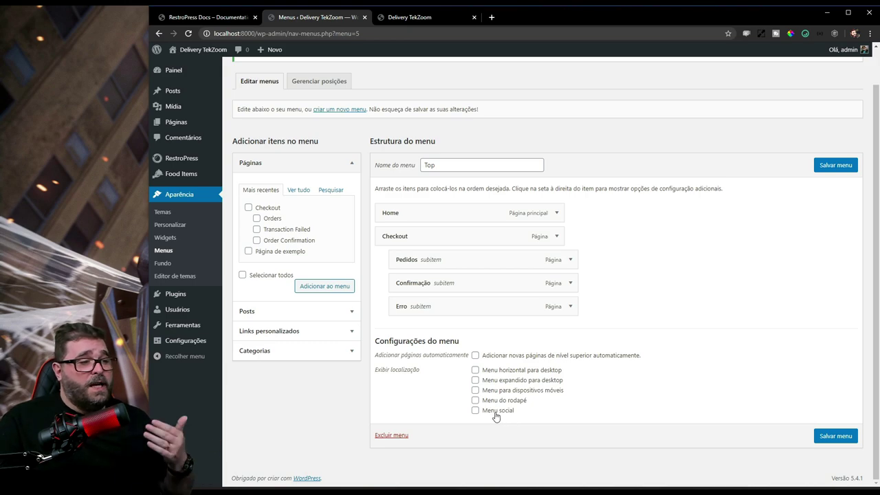
Assign the Top menu to the locations Menu horizontal para desktop and Menu para dispositivos móveis, and save it.
click(423, 15)
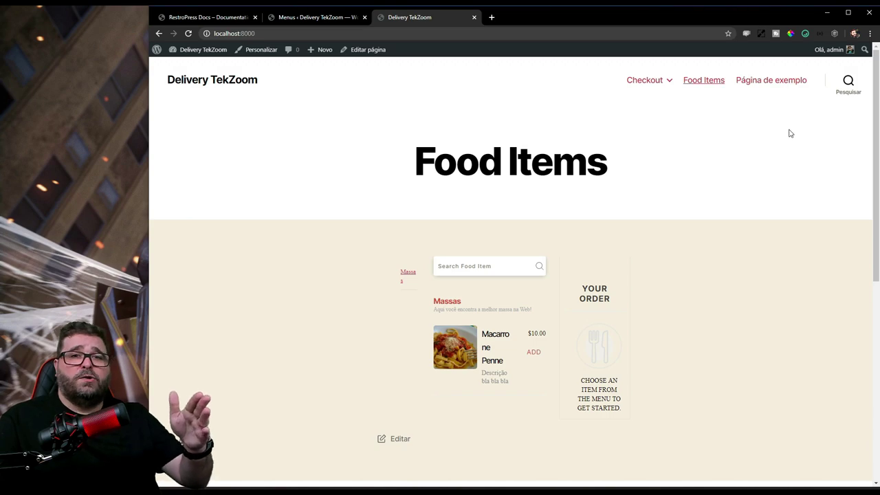
click(324, 17)
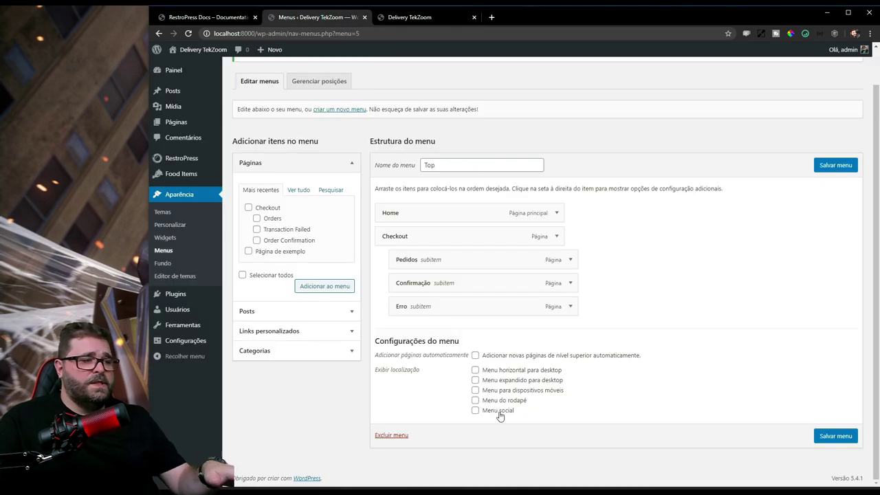
click(514, 371)
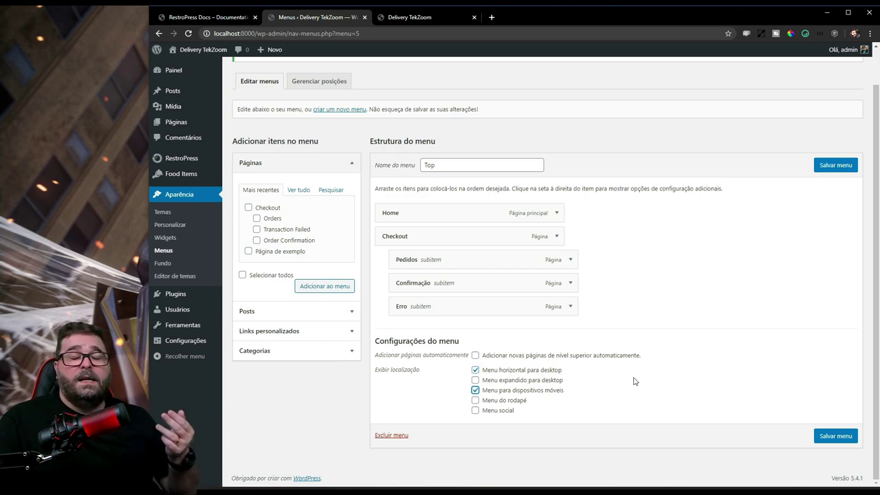
click(829, 437)
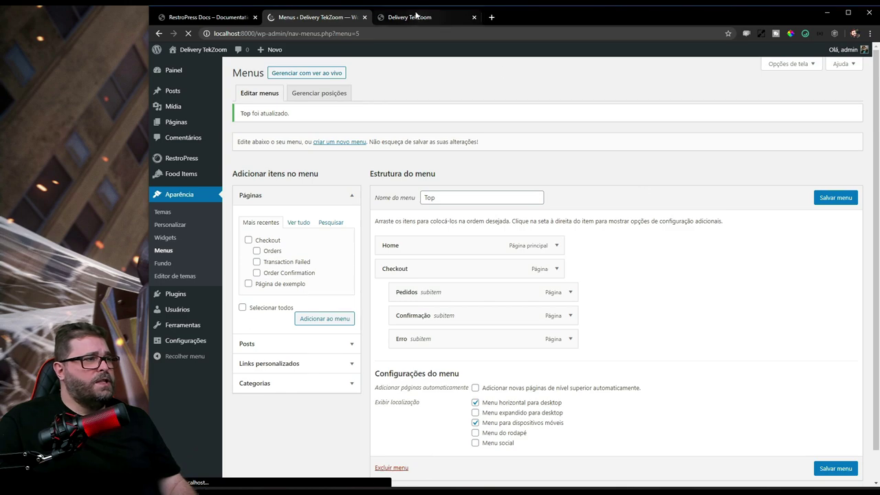
Check the public site's new navigation by visiting the Pedidos, Confirmação and Erro pages under Checkout and returning to Home.
click(413, 18)
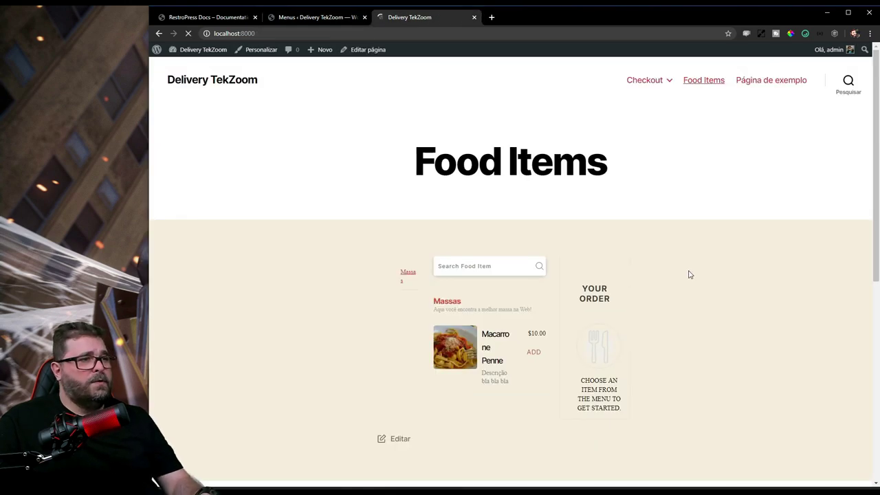
mouse_move(796, 83)
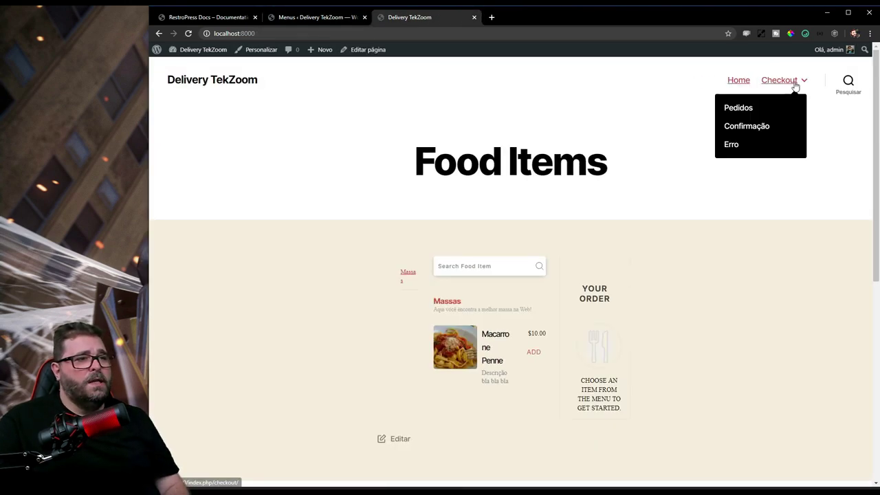
click(738, 109)
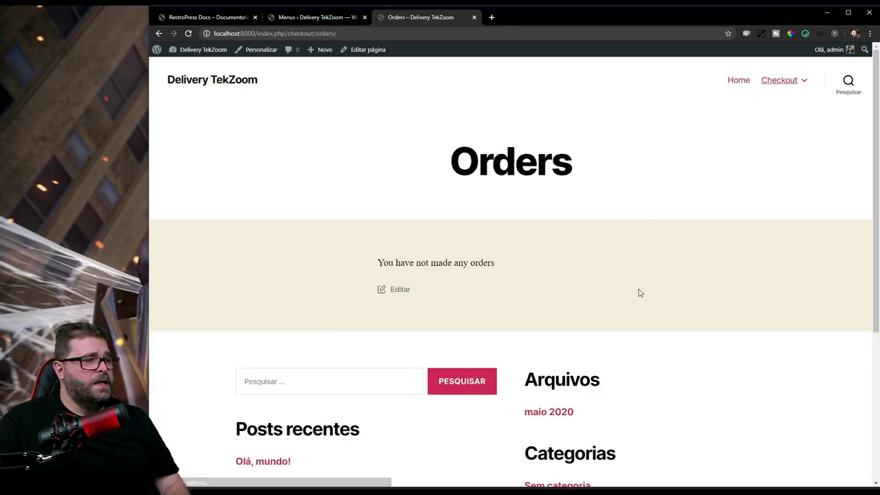
mouse_move(804, 85)
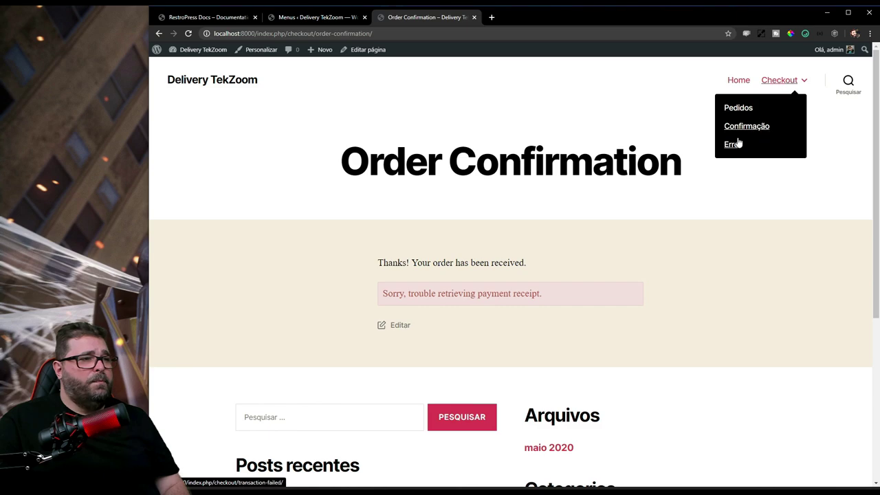
click(733, 144)
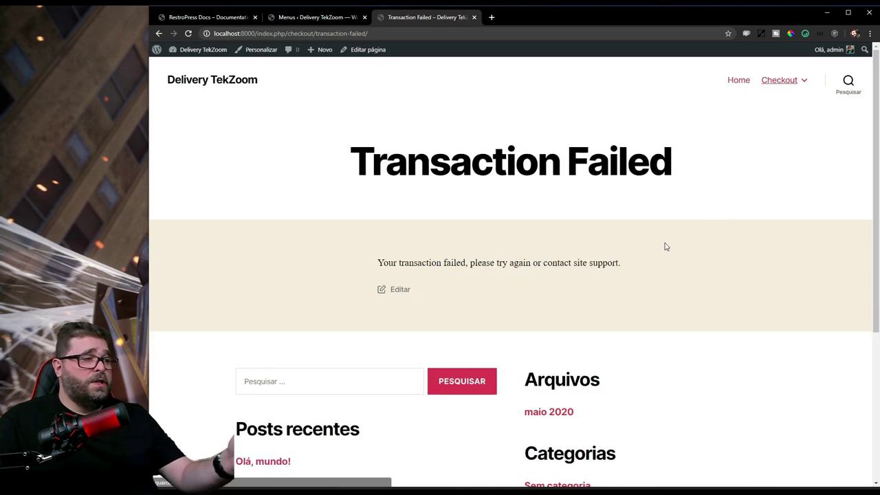
mouse_move(763, 84)
click(751, 109)
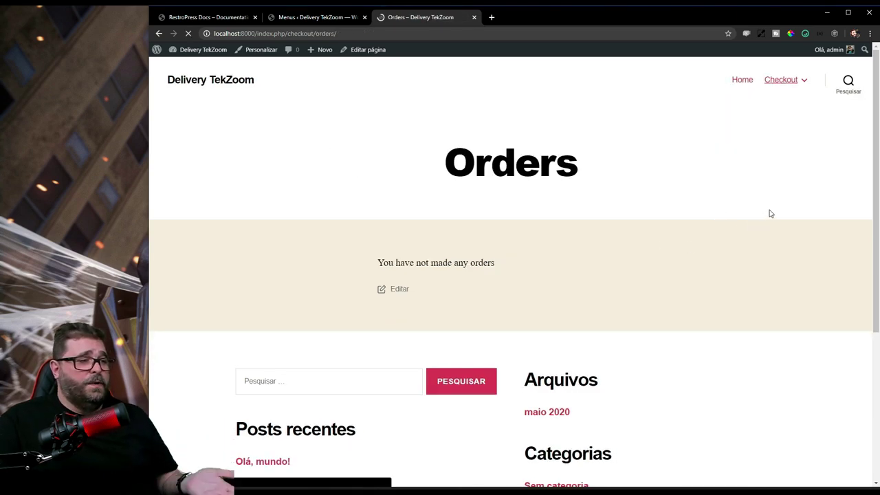
scroll(629, 294, down, 2)
scroll(599, 257, up, 2)
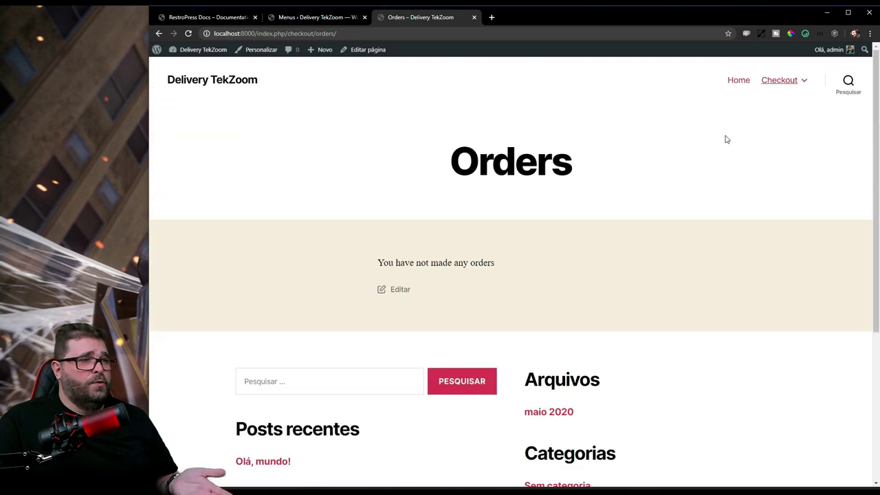
click(737, 82)
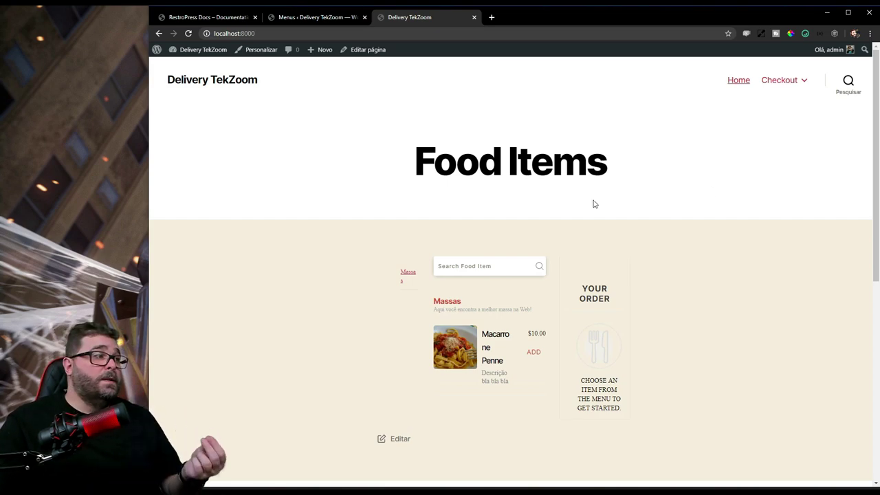
Review the Top menu's settings and the public homepage's header and footer menus, and view Macarrone Penne's order settings without updating them.
click(314, 19)
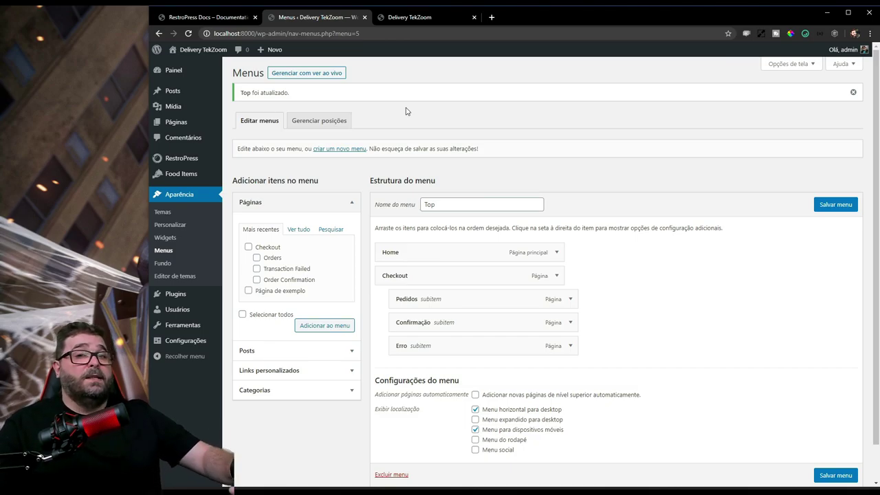
key(ctrl+Tab)
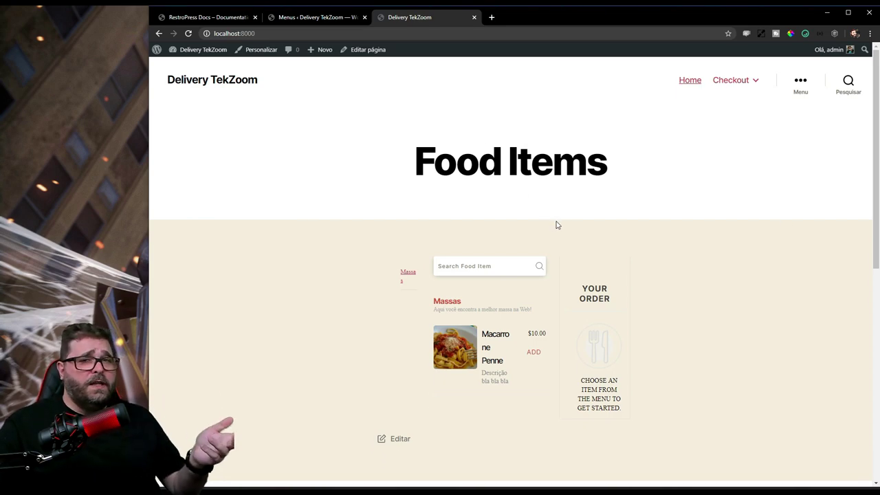
scroll(415, 270, down, 1)
scroll(426, 268, down, 3)
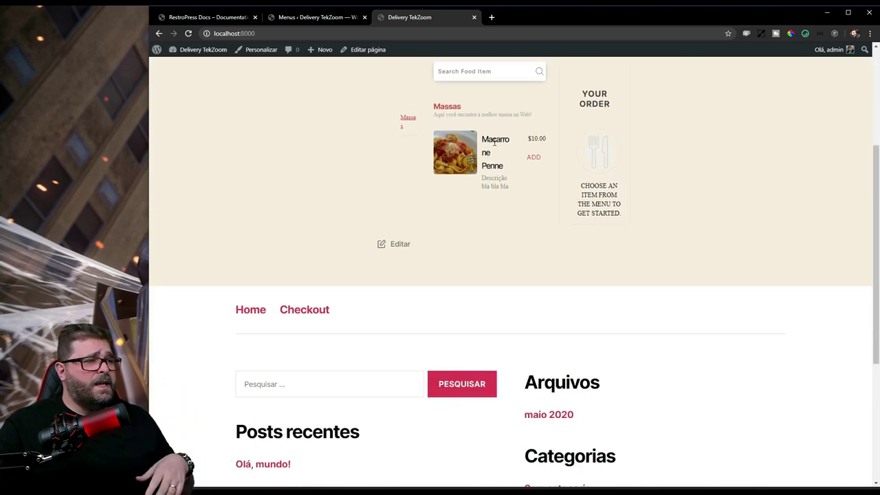
click(523, 160)
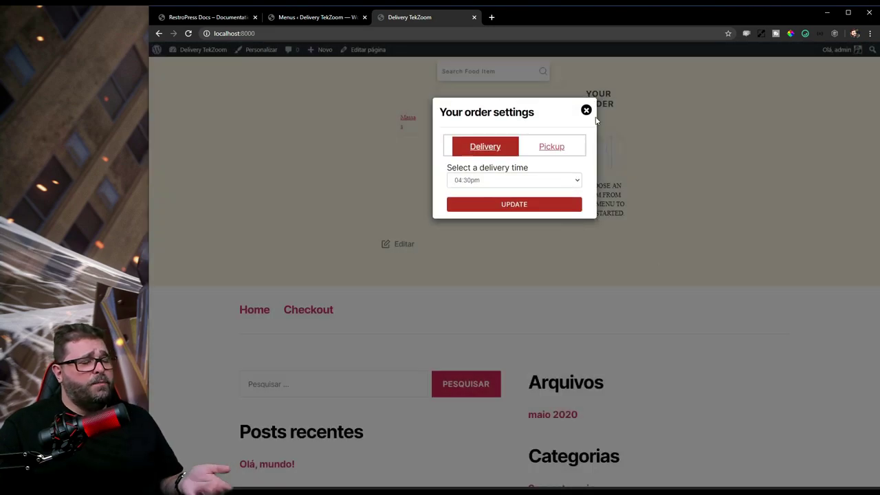
click(585, 111)
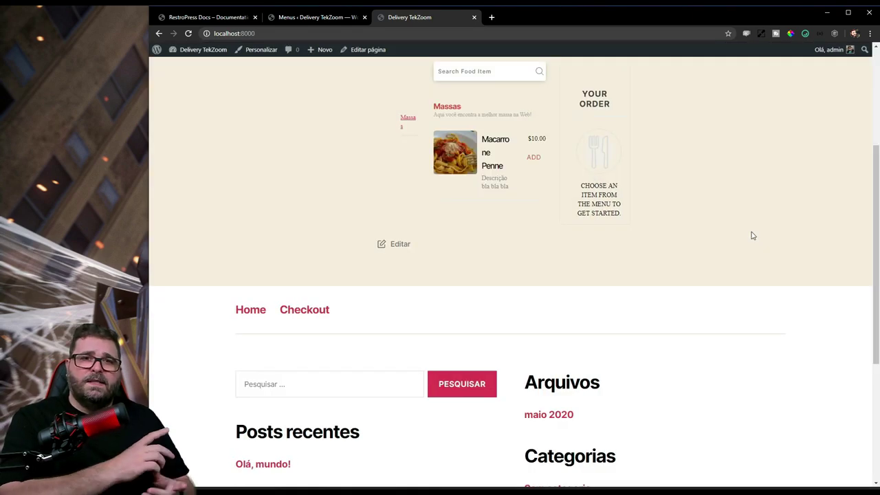